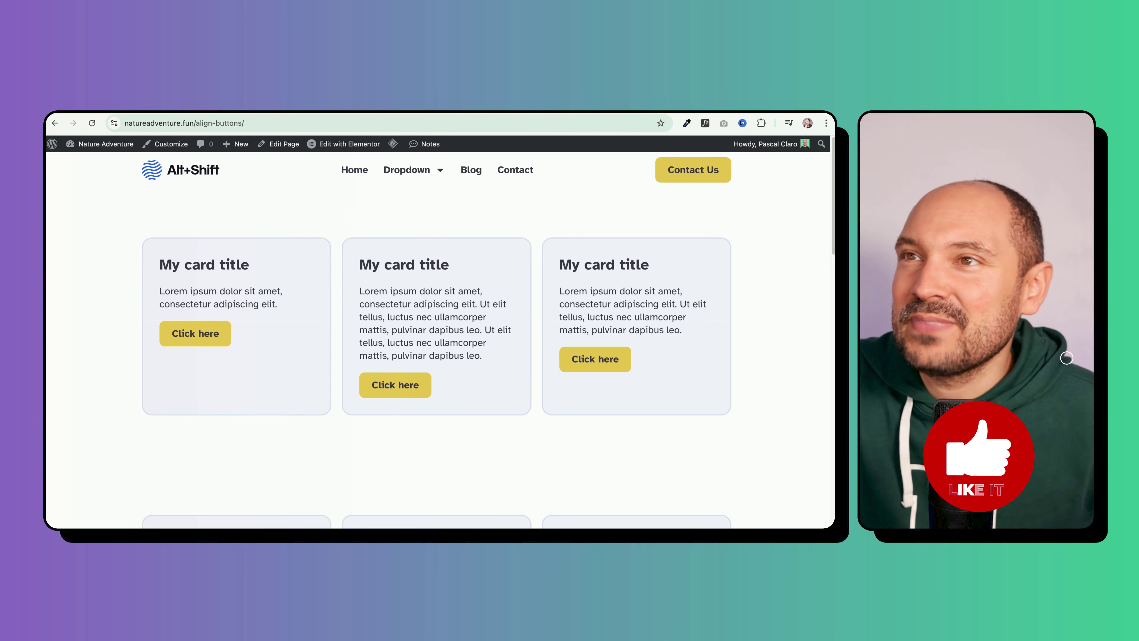
scroll(89, 297, "down", 5)
scroll(89, 297, "up", 5)
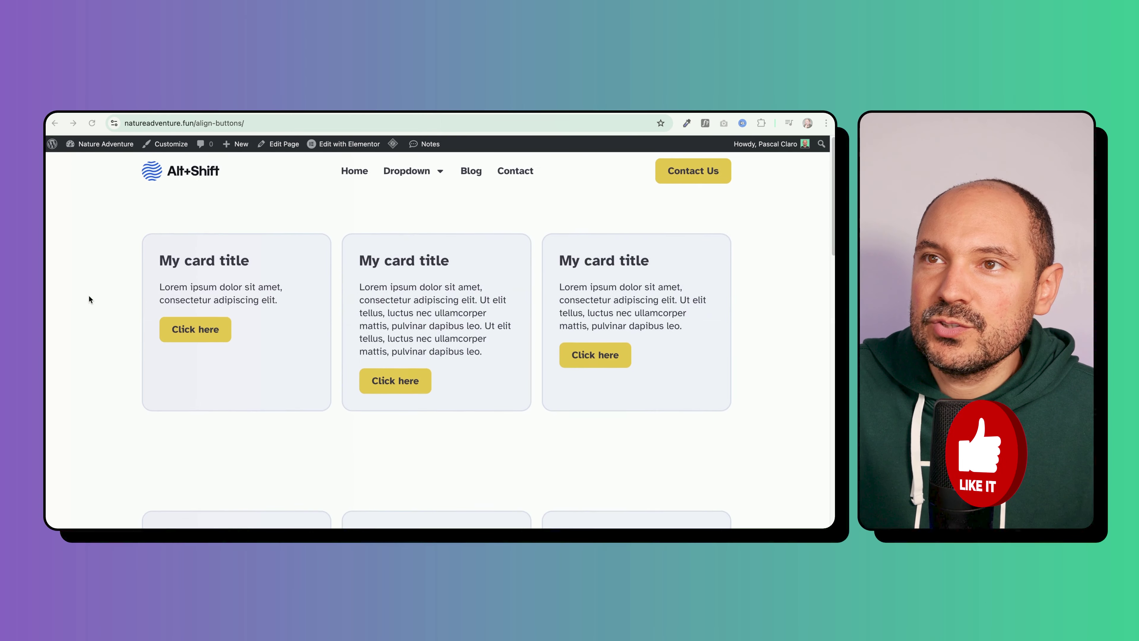
scroll(89, 297, "down", 5)
scroll(88, 298, "up", 5)
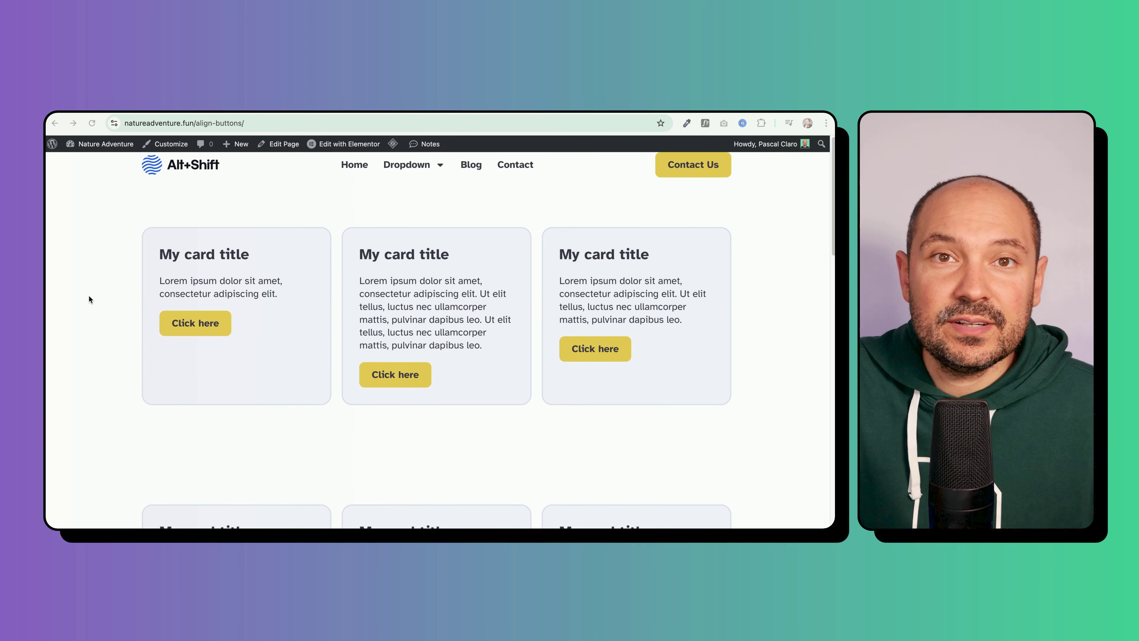
scroll(88, 299, "up", 2)
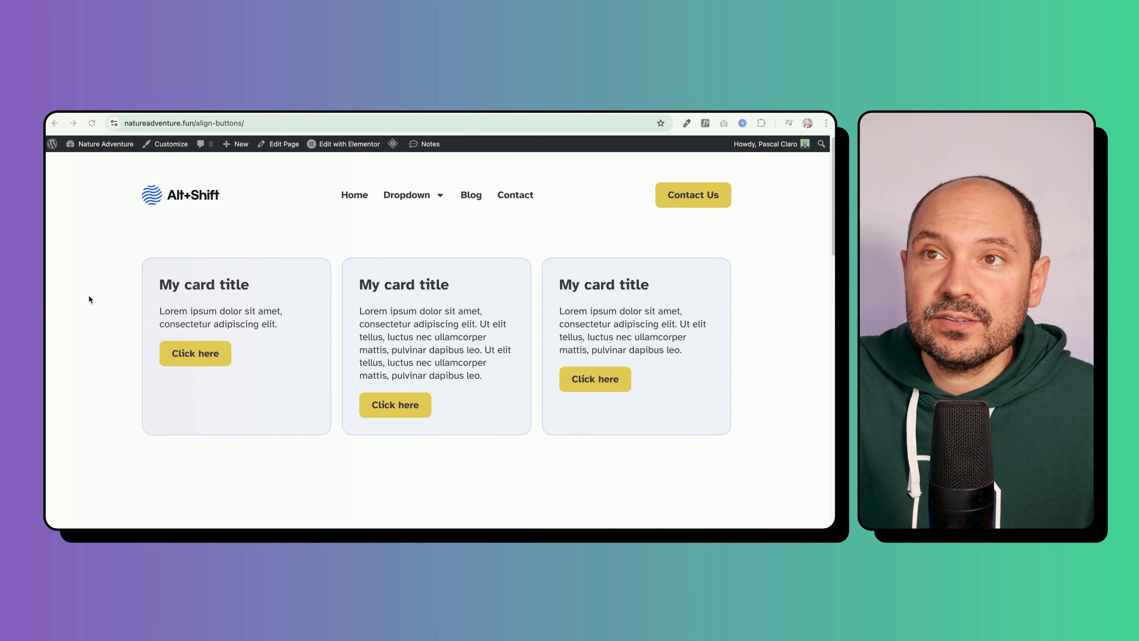
scroll(90, 296, "down", 2)
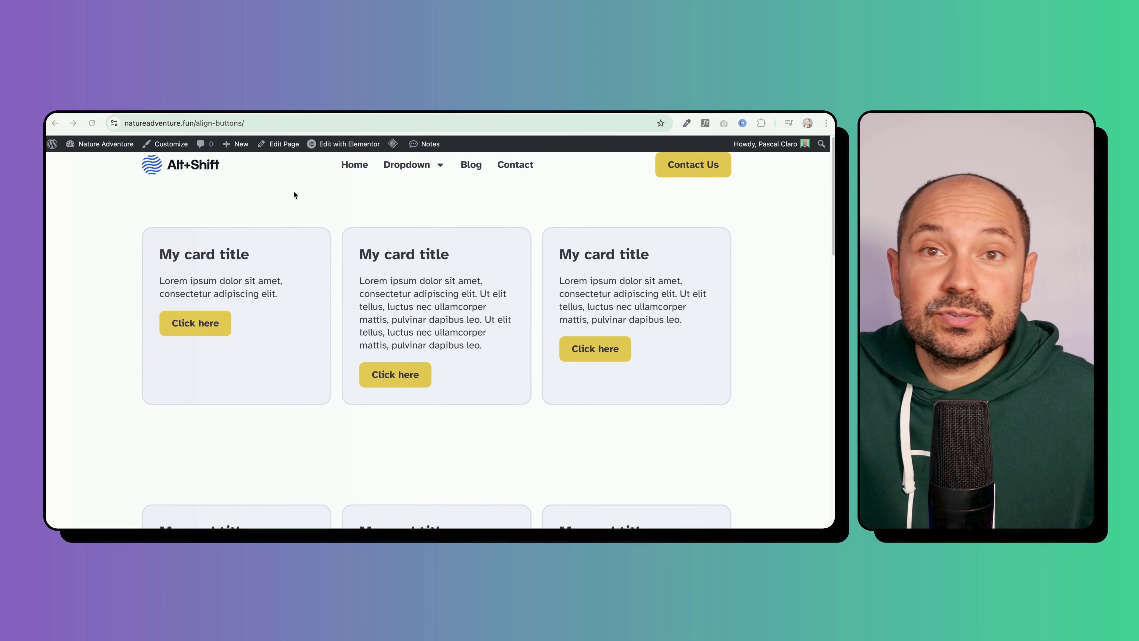
Open the Shrinking header v1 template in the Elementor editor and show the Menu container's advanced settings.
mouse_move(320, 145)
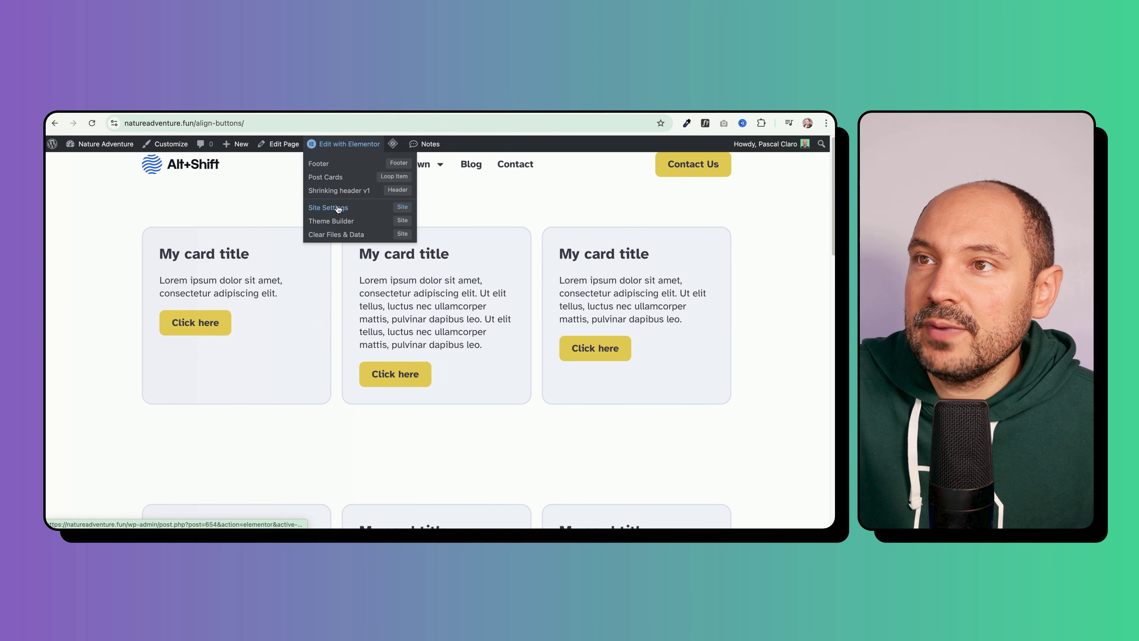
left_click(339, 190)
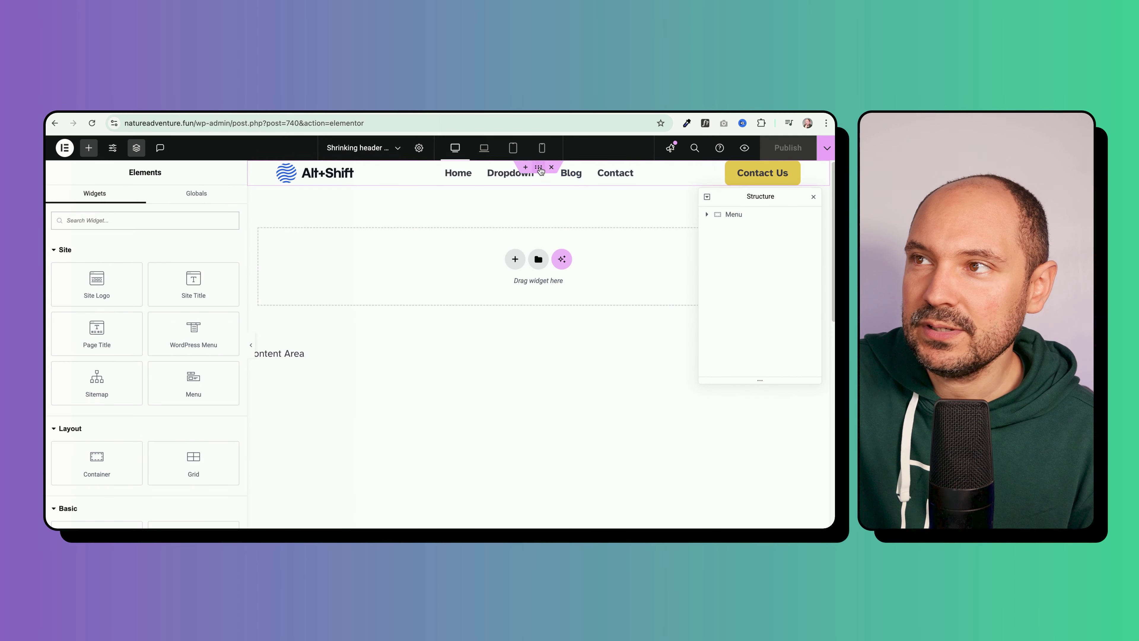
left_click(733, 214)
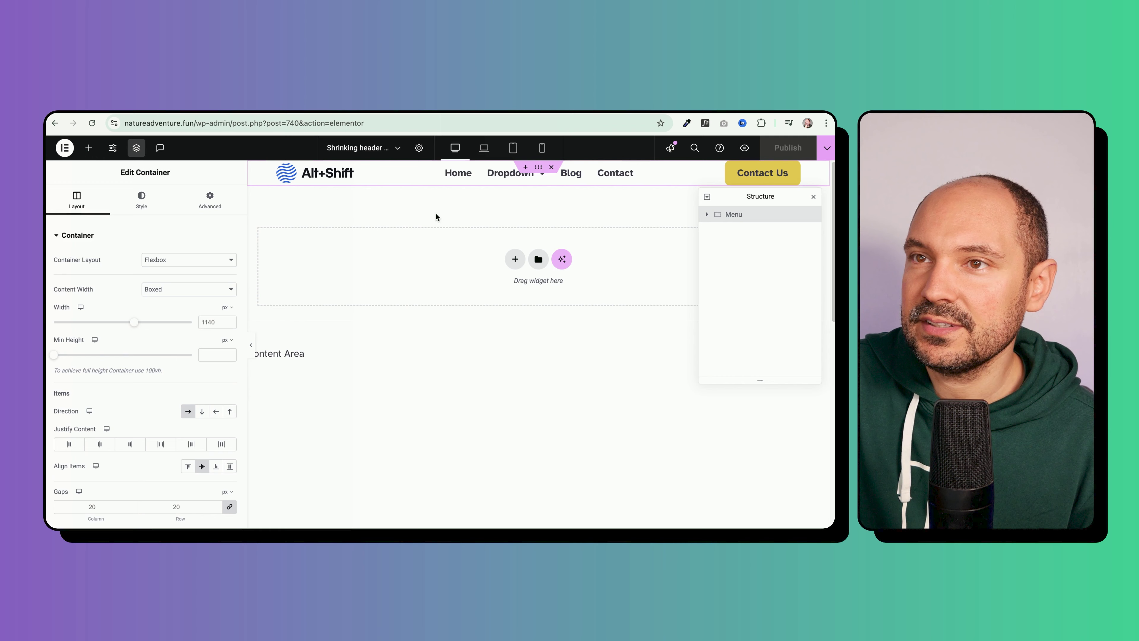
left_click(212, 201)
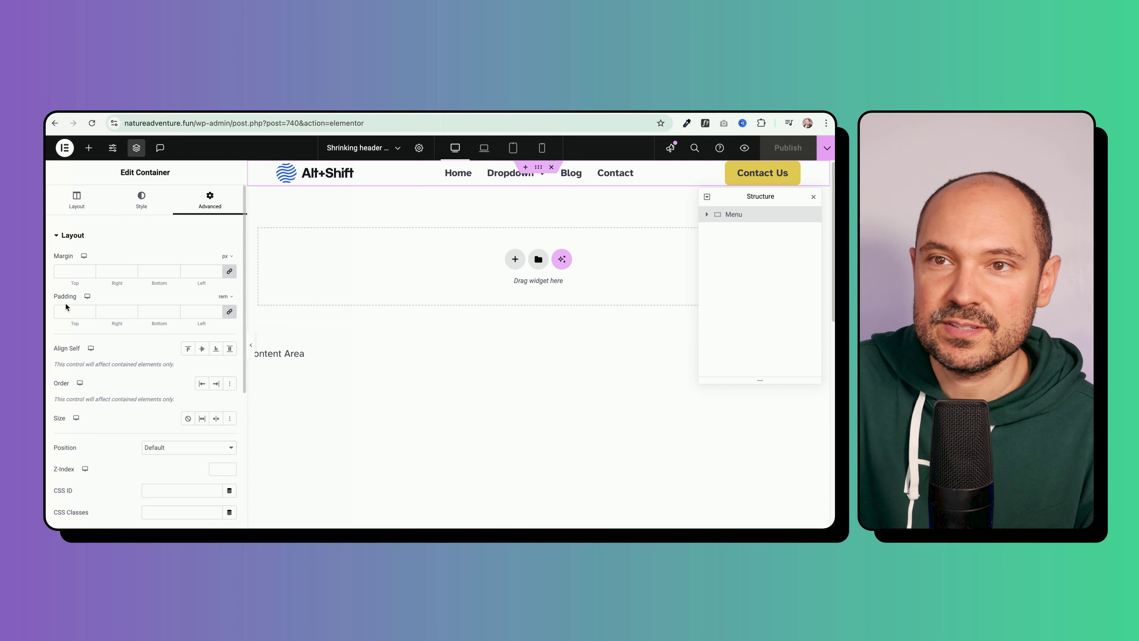
Try a 5 rem padding on all sides of the Menu container, and clear it again.
left_click(114, 317)
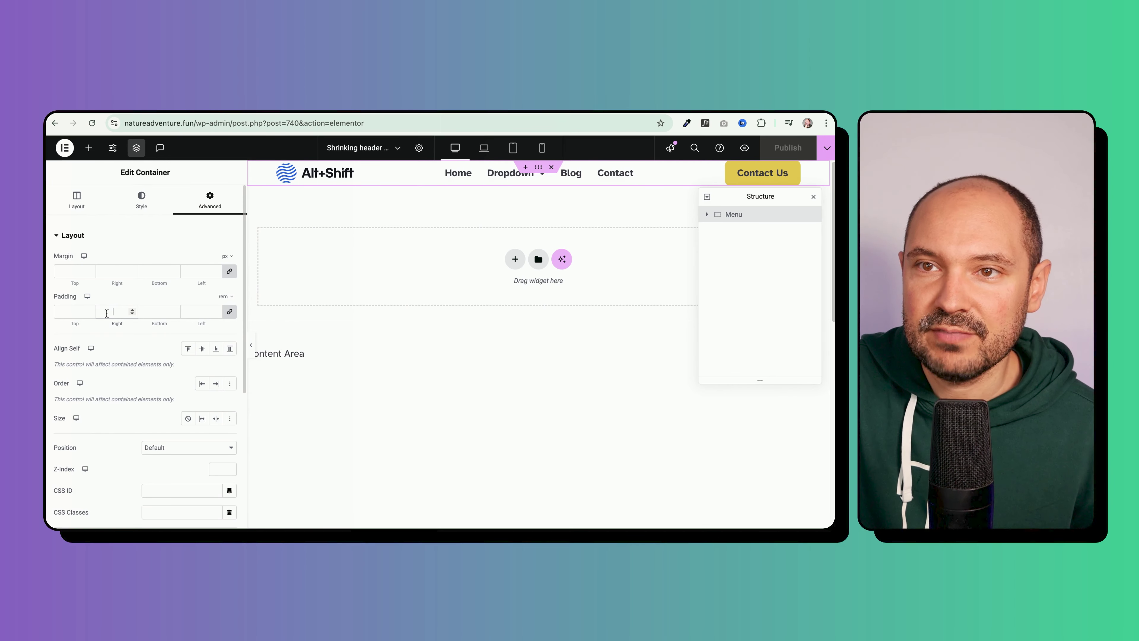
type("5")
left_click(201, 310)
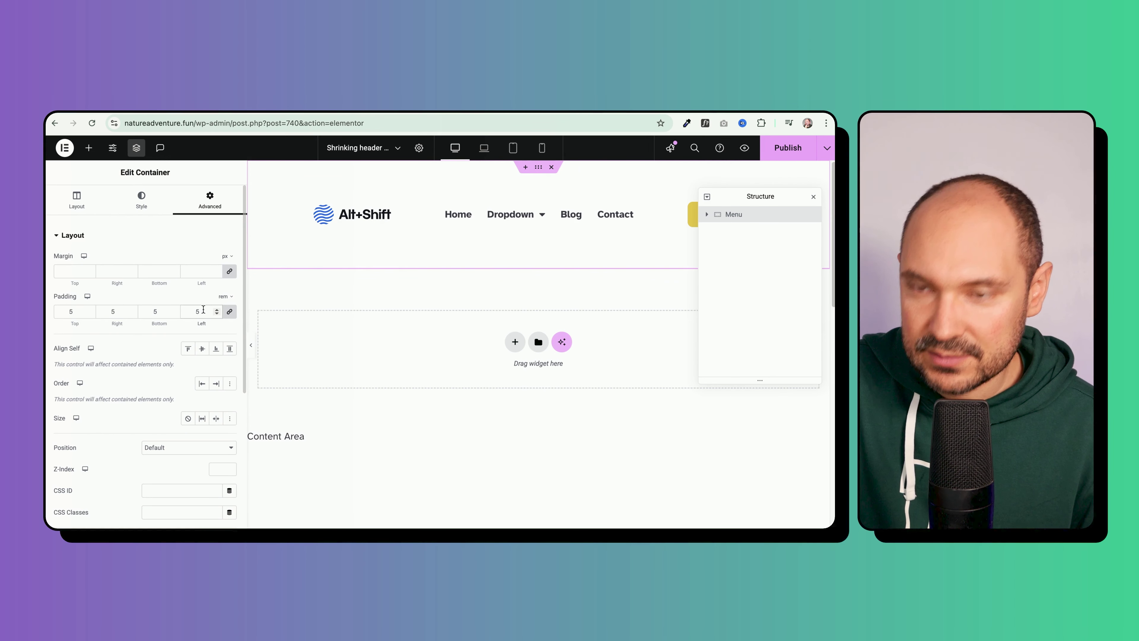
key("BackSpace")
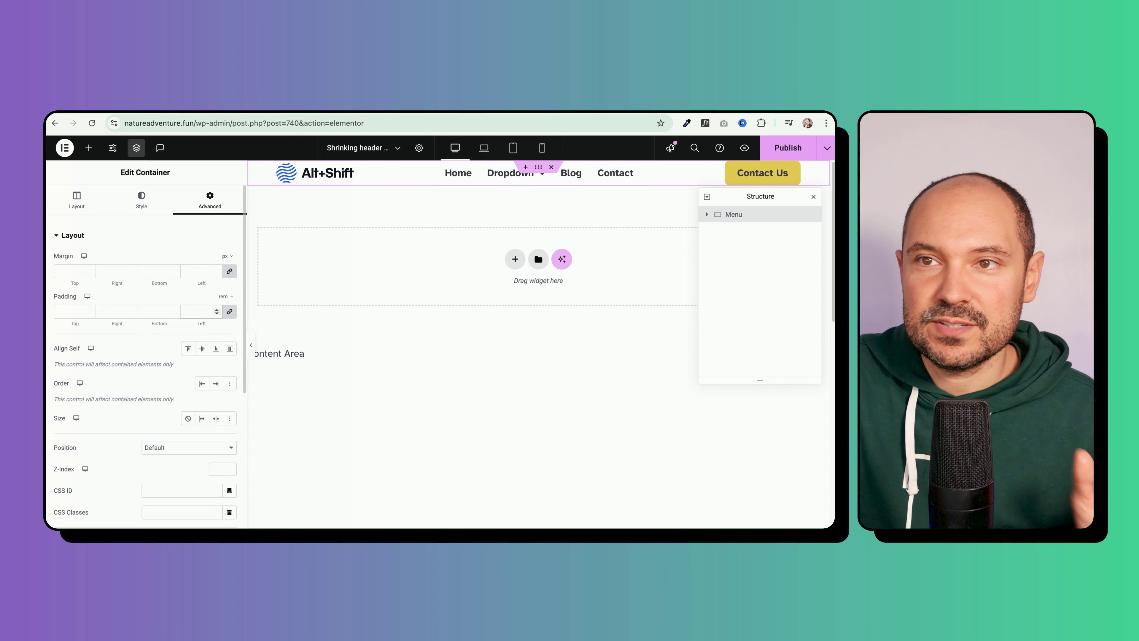
Make the Menu container sticky to the top through its motion effects and save the header template.
scroll(145, 324, "down", 5)
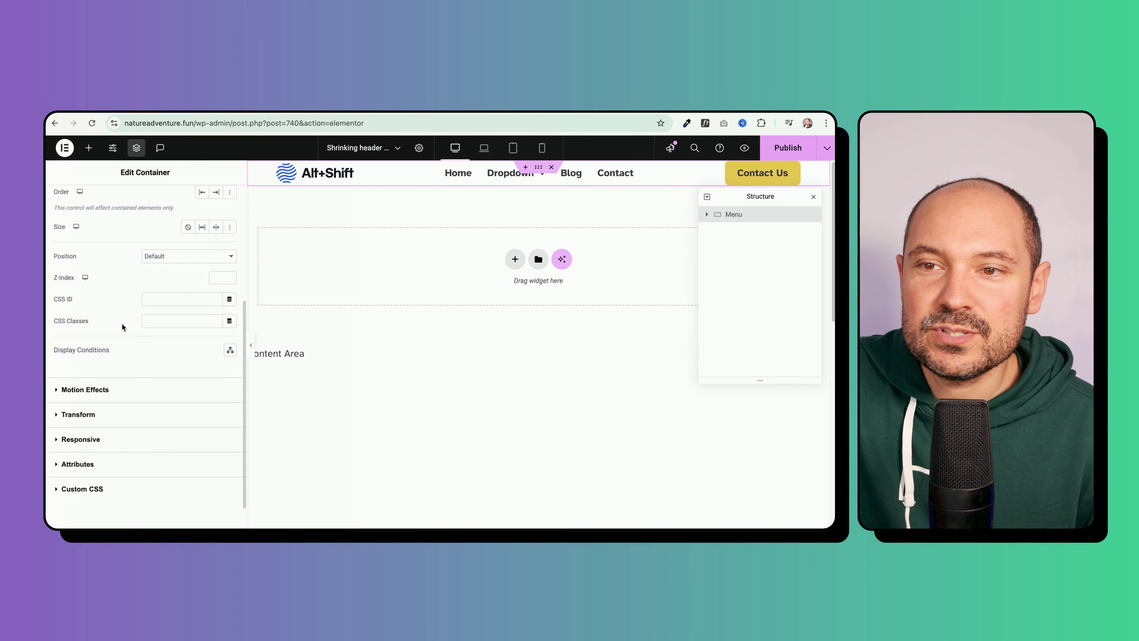
left_click(95, 358)
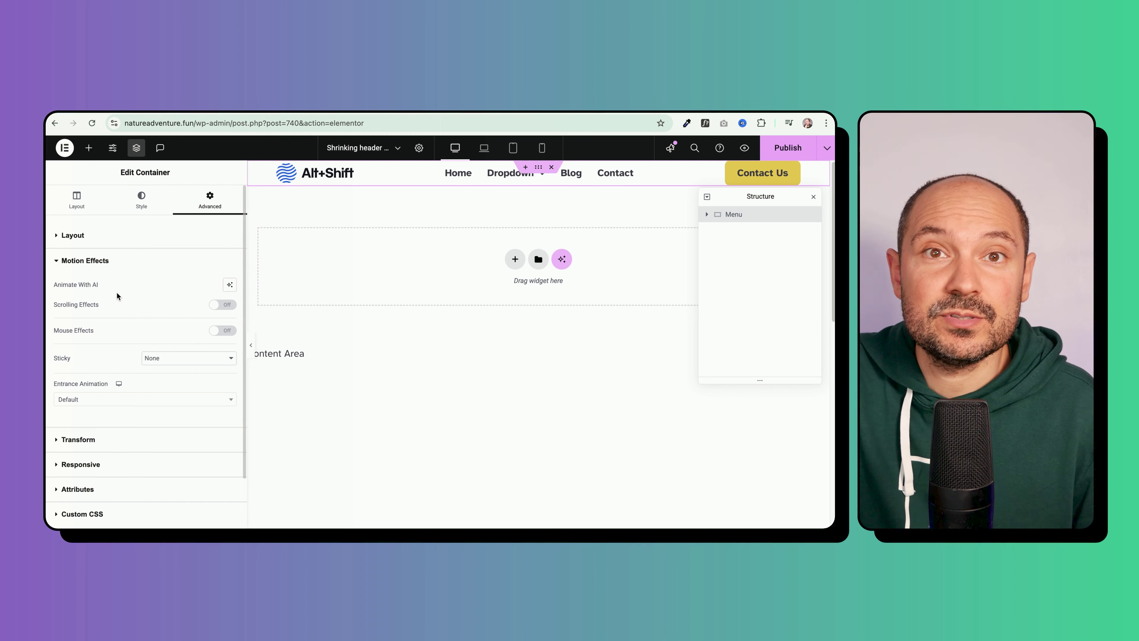
left_click(175, 359)
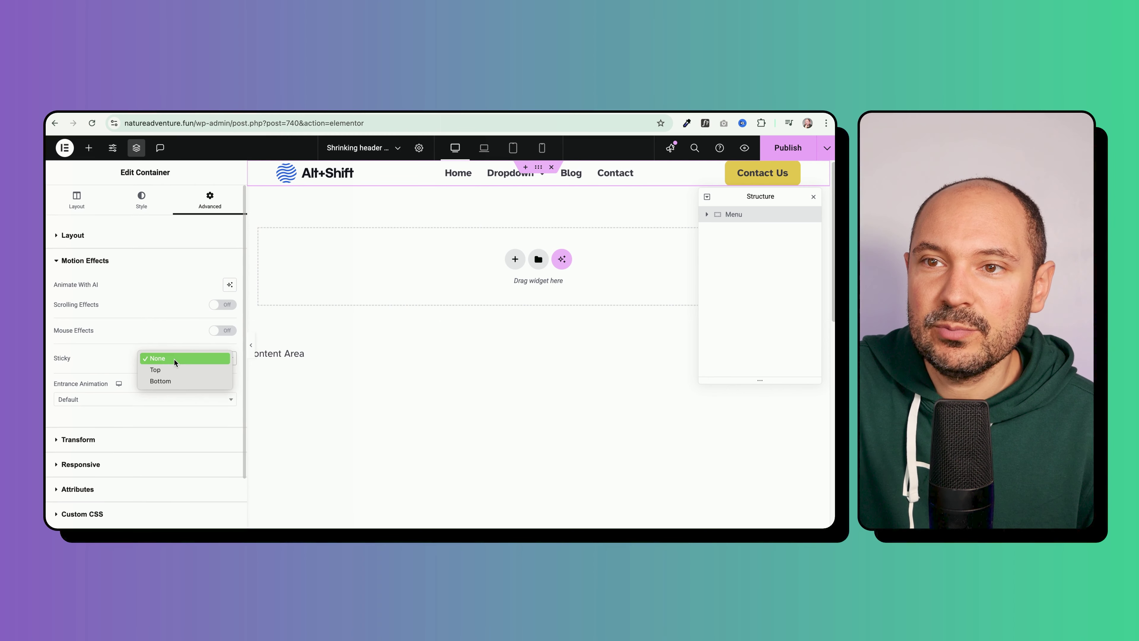
left_click(170, 368)
scroll(128, 330, "down", 3)
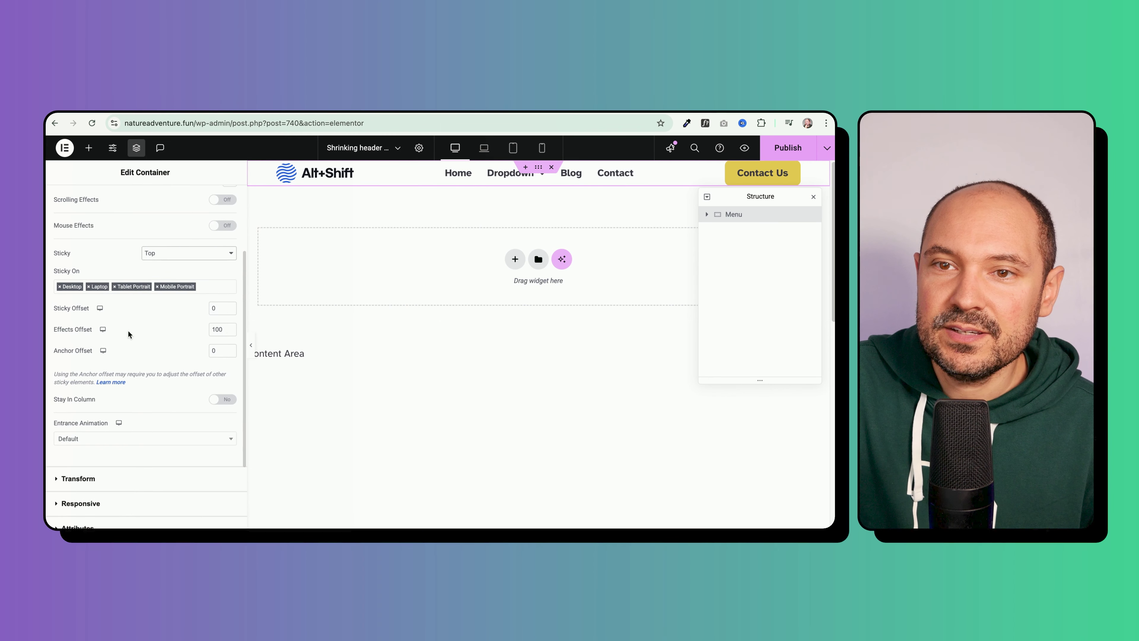
key("super+s")
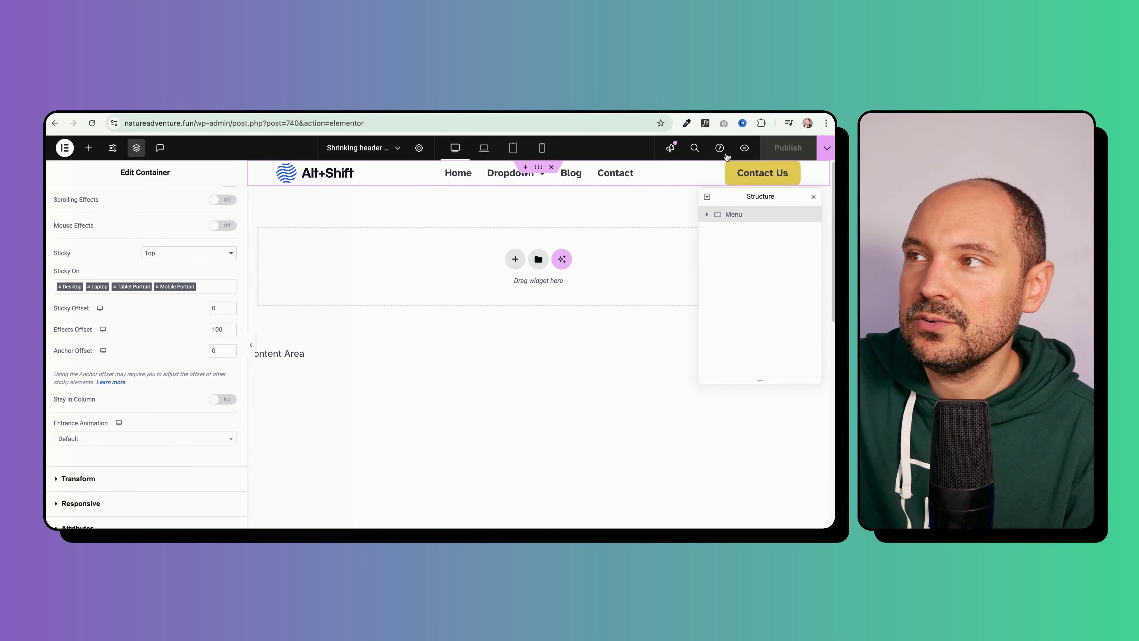
Preview the header and check its sticky behaviour while scrolling on the align-buttons page.
left_click(744, 148)
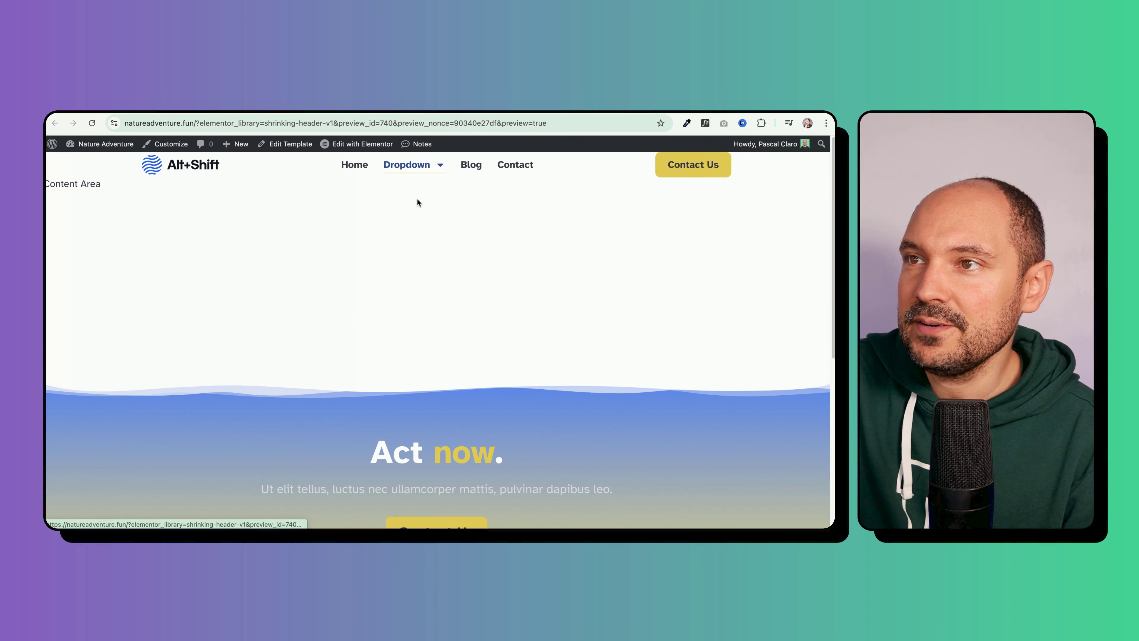
mouse_move(410, 165)
left_click(428, 210)
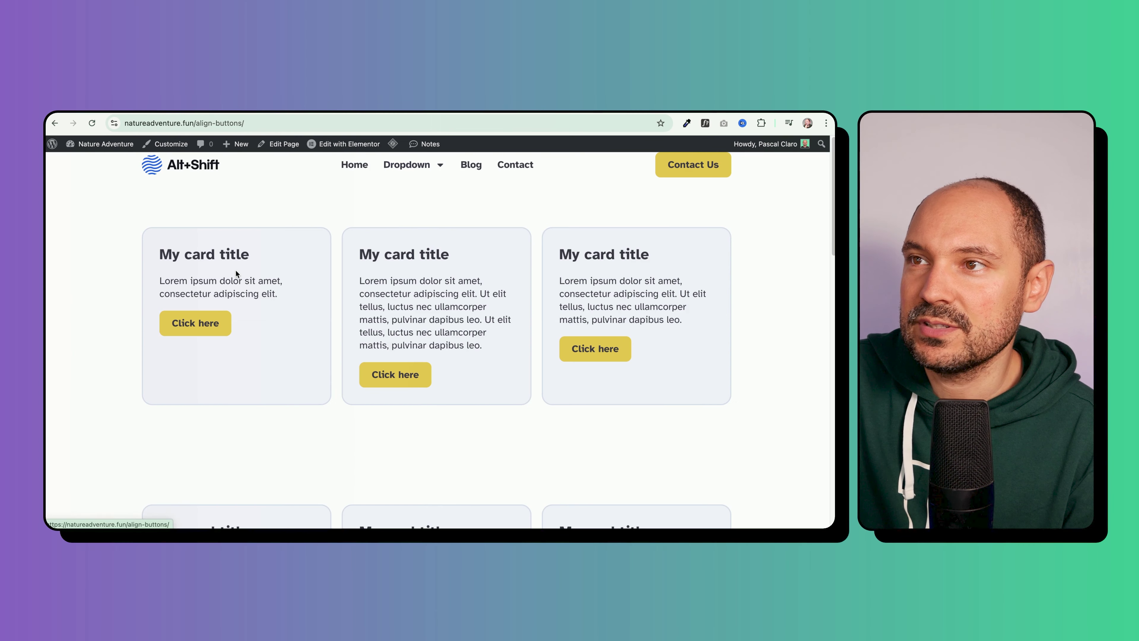
scroll(235, 267, "down", 2)
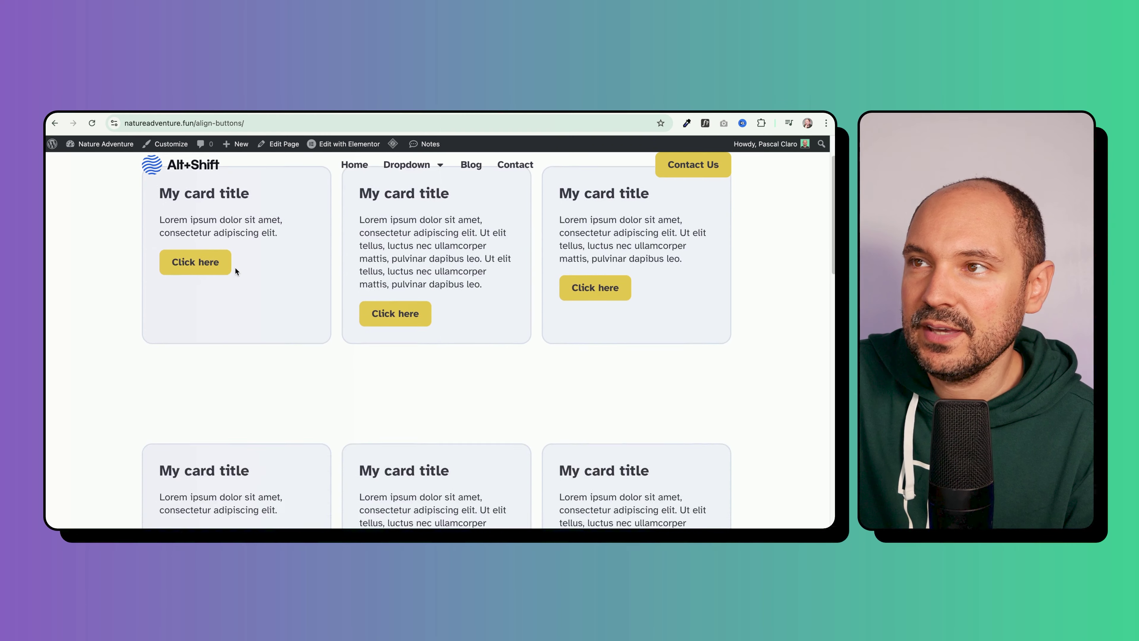
scroll(235, 267, "down", 5)
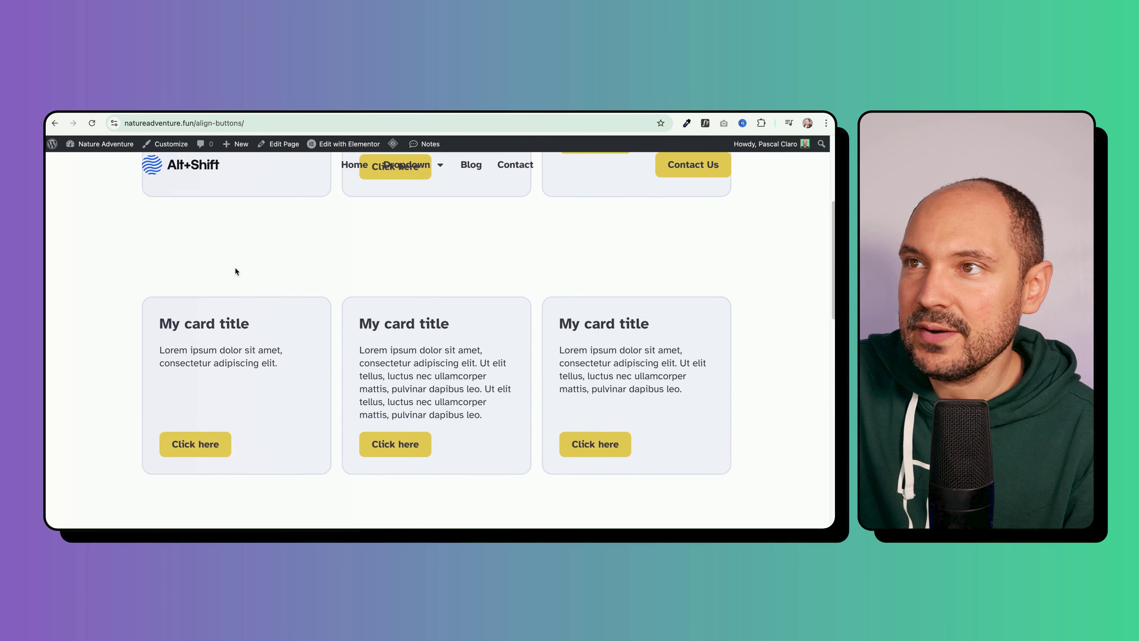
scroll(235, 272, "up", 5)
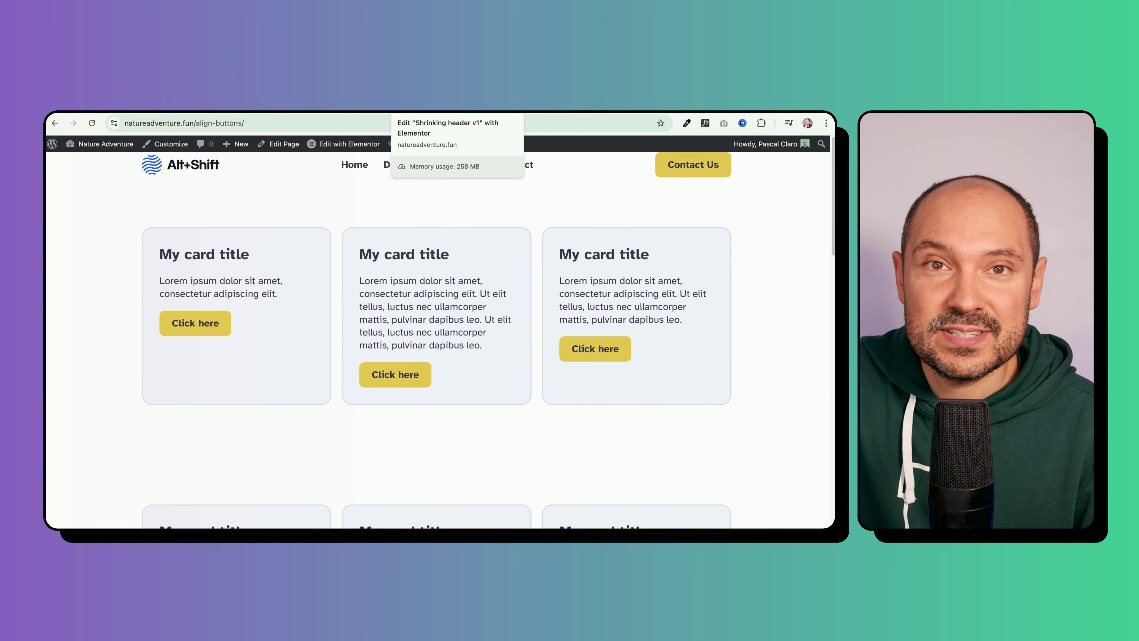
Return to the Shrinking header v1 editor and turn on scrolling effects for the logo image.
left_click(359, 105)
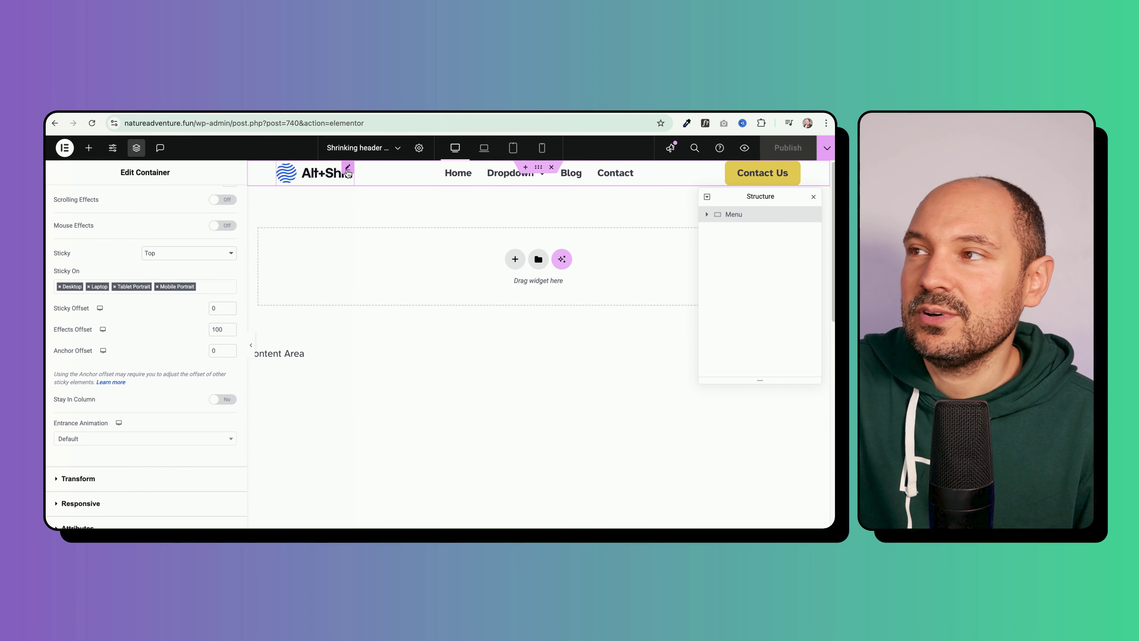
left_click(348, 170)
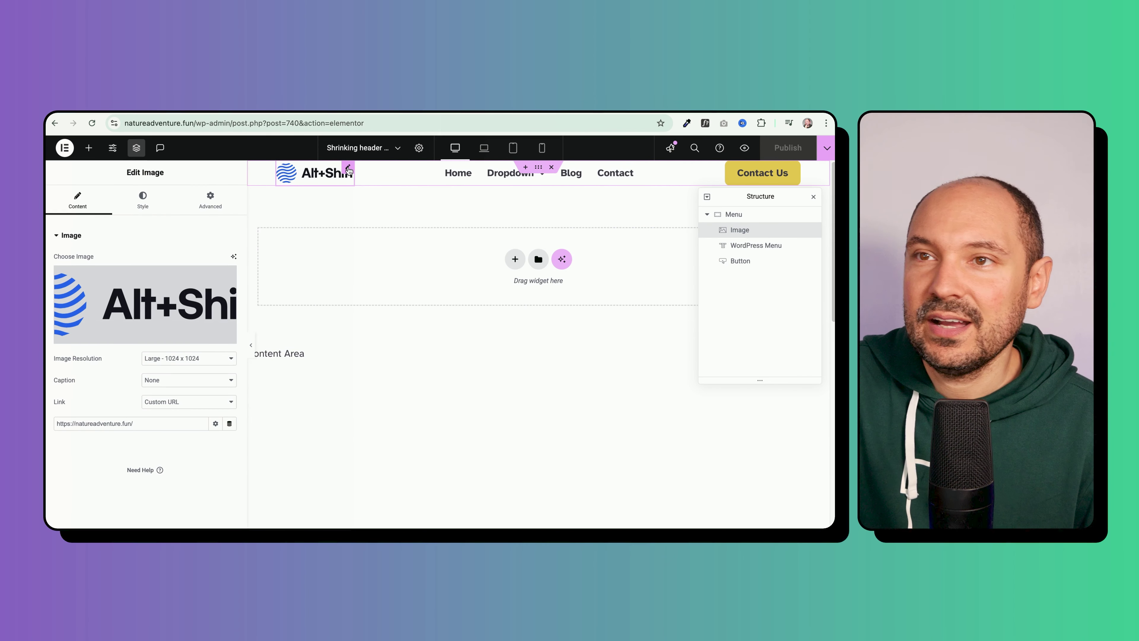
left_click(204, 200)
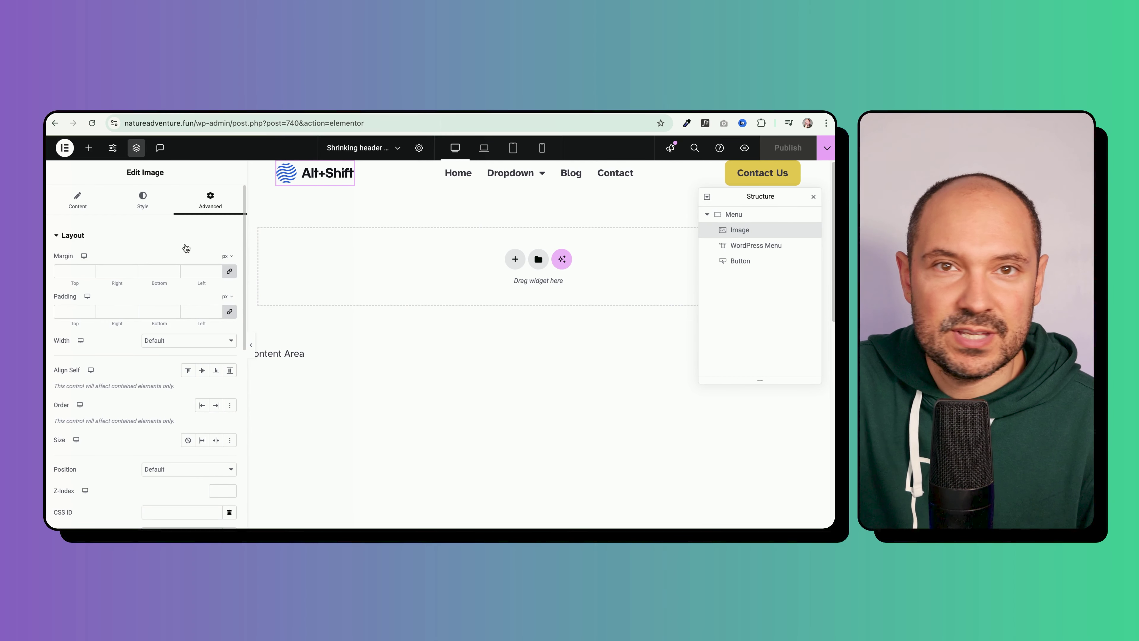
scroll(186, 246, "down", 10)
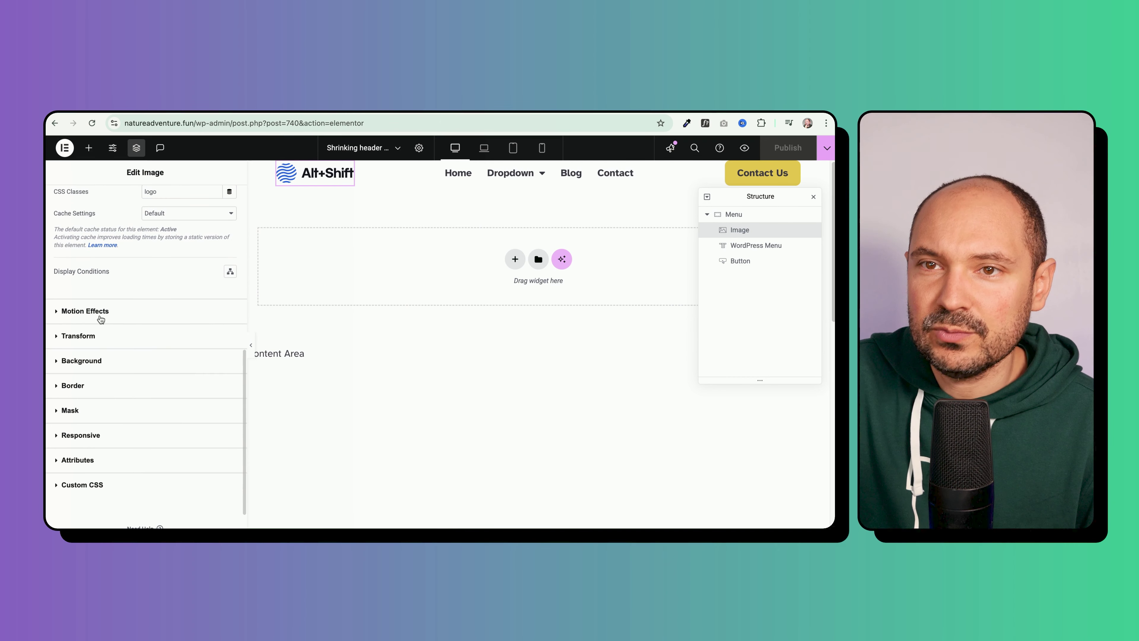
left_click(99, 314)
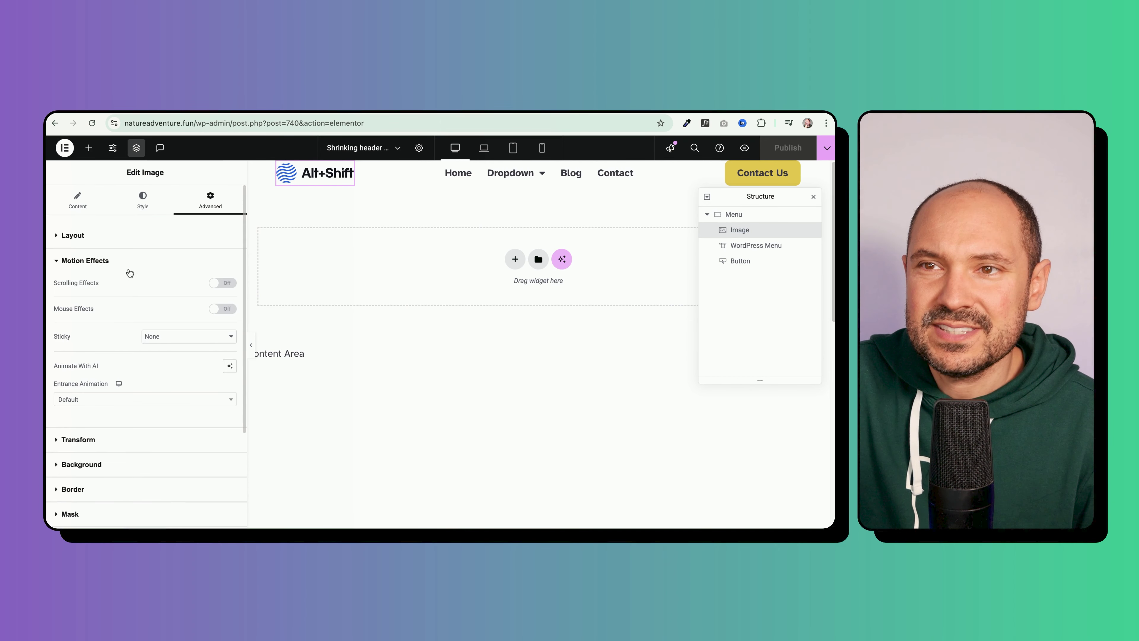
left_click(219, 284)
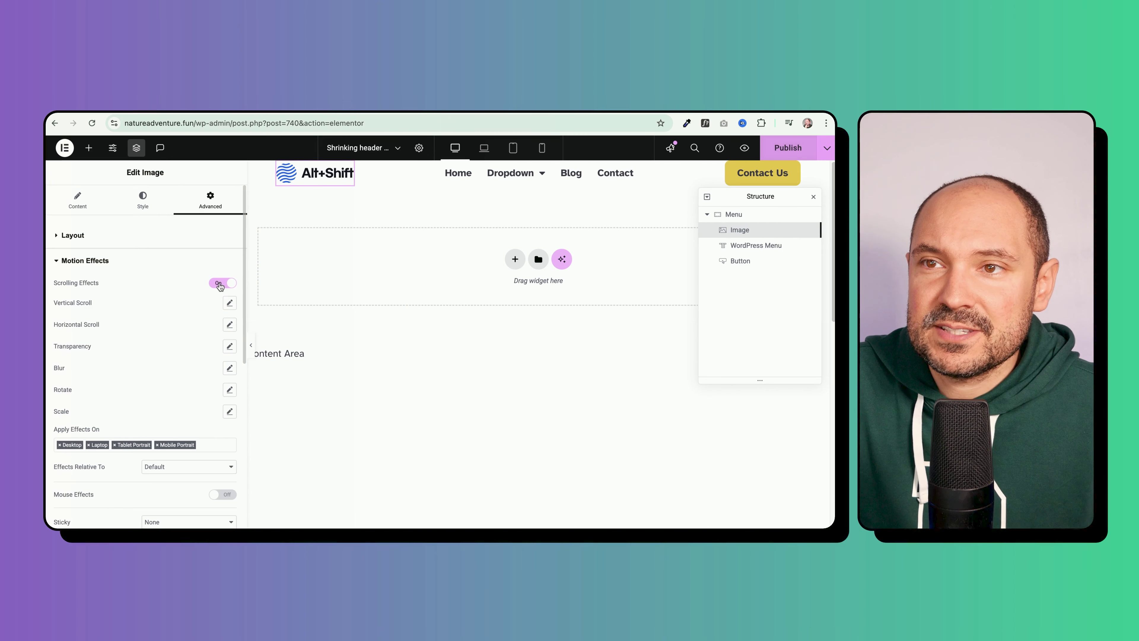
Enable the logo's Scale scrolling effect with direction Scale Up, speed -2 and a viewport range of 0% to 4%.
scroll(138, 275, "down", 2)
left_click(229, 327)
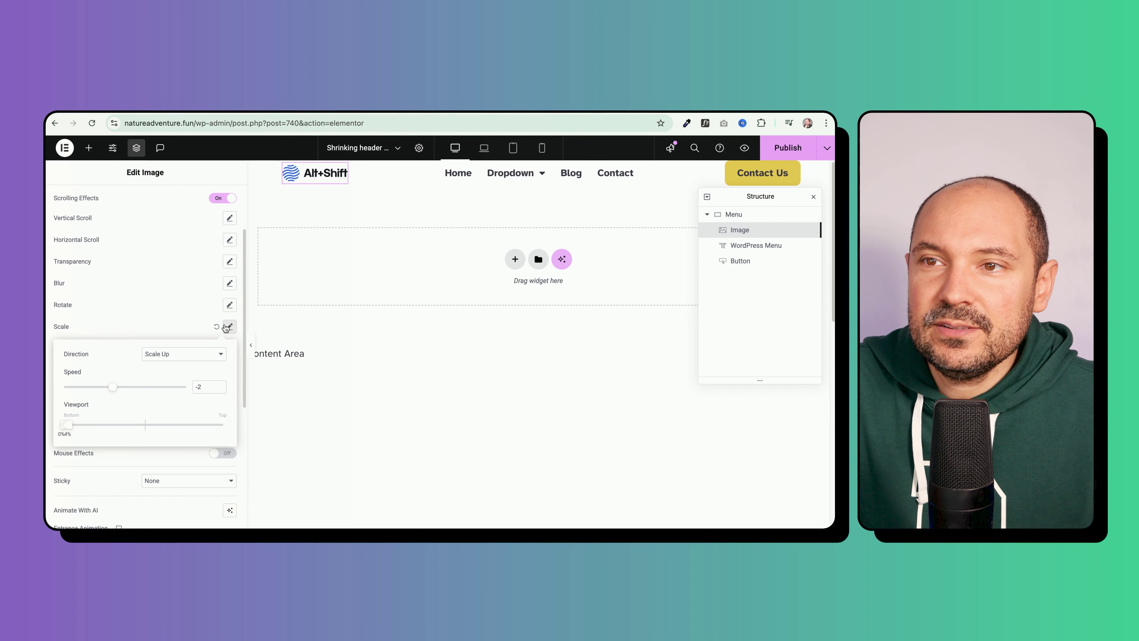
left_click(182, 353)
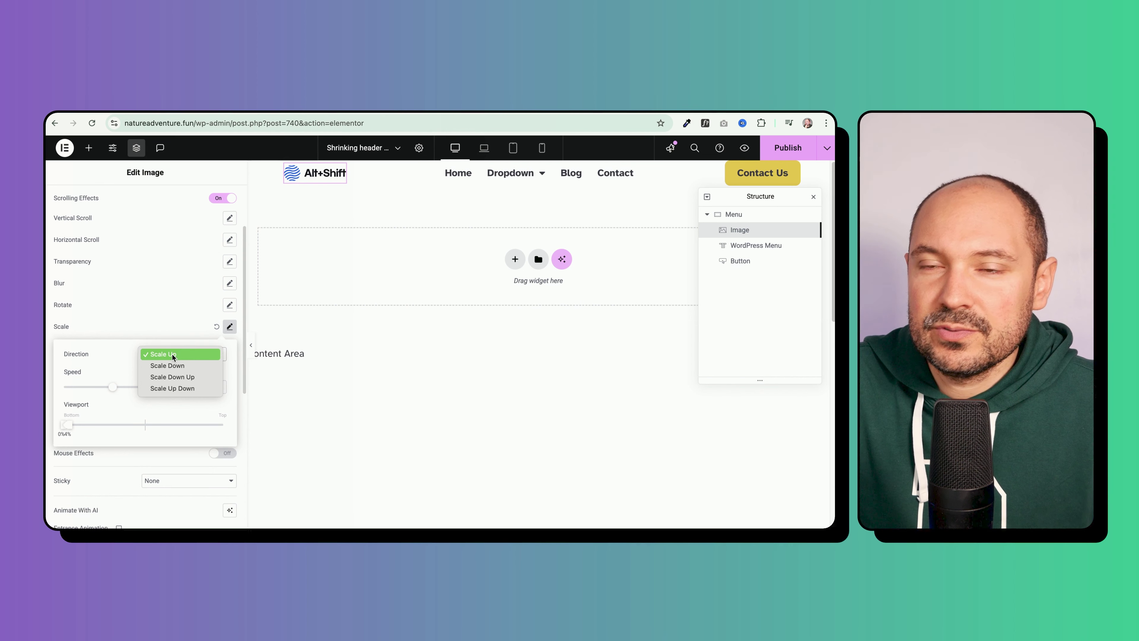
left_click(174, 355)
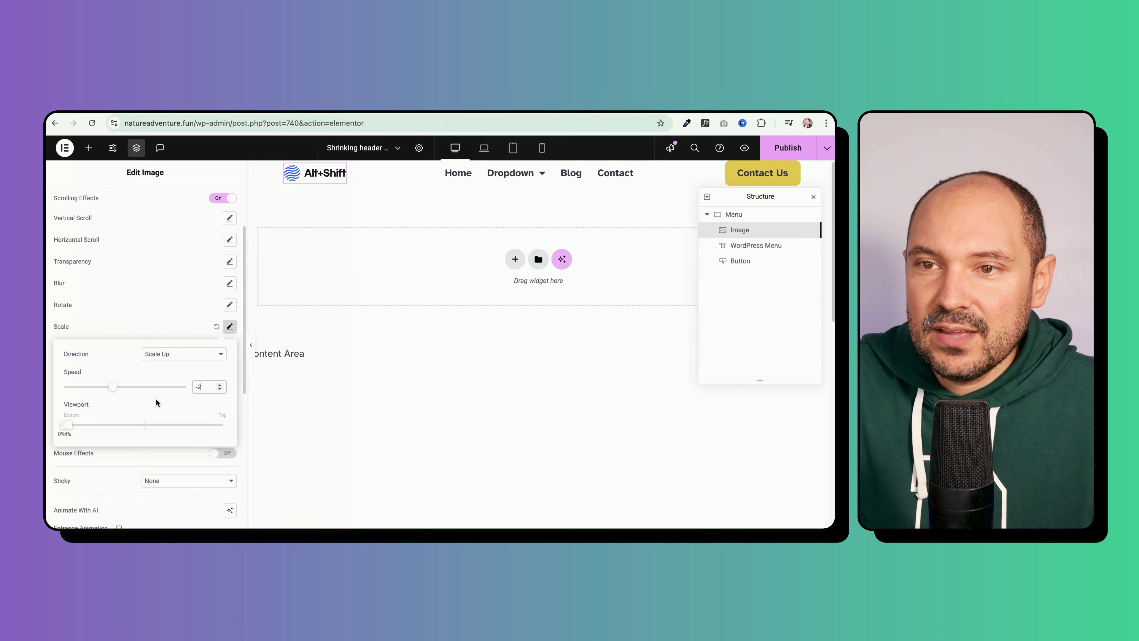
scroll(89, 377, "down", 3)
mouse_move(69, 301)
left_mouse_down()
mouse_move(103, 307)
mouse_move(84, 308)
left_mouse_up()
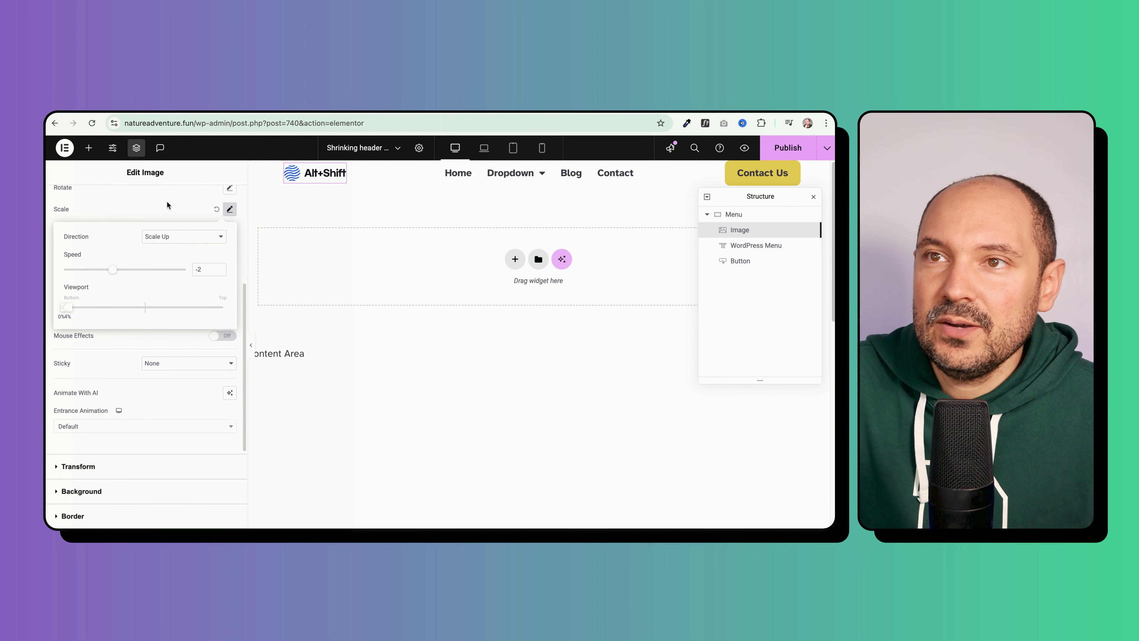
left_click(153, 204)
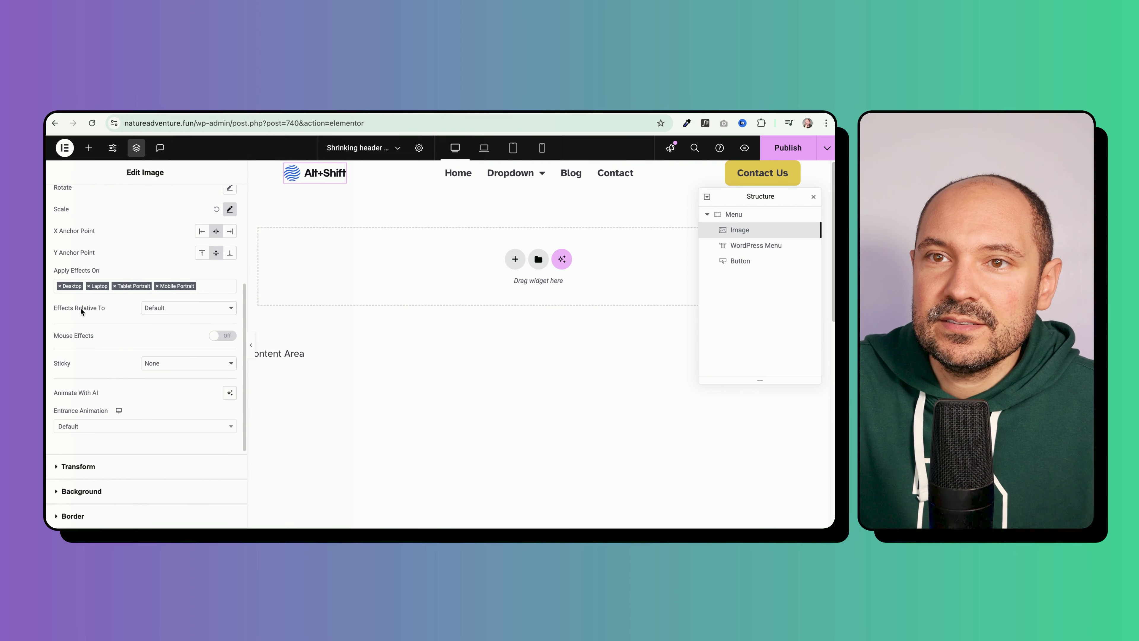
Set the logo's scrolling effects relative to the Entire Page and publish the header template.
left_click(176, 308)
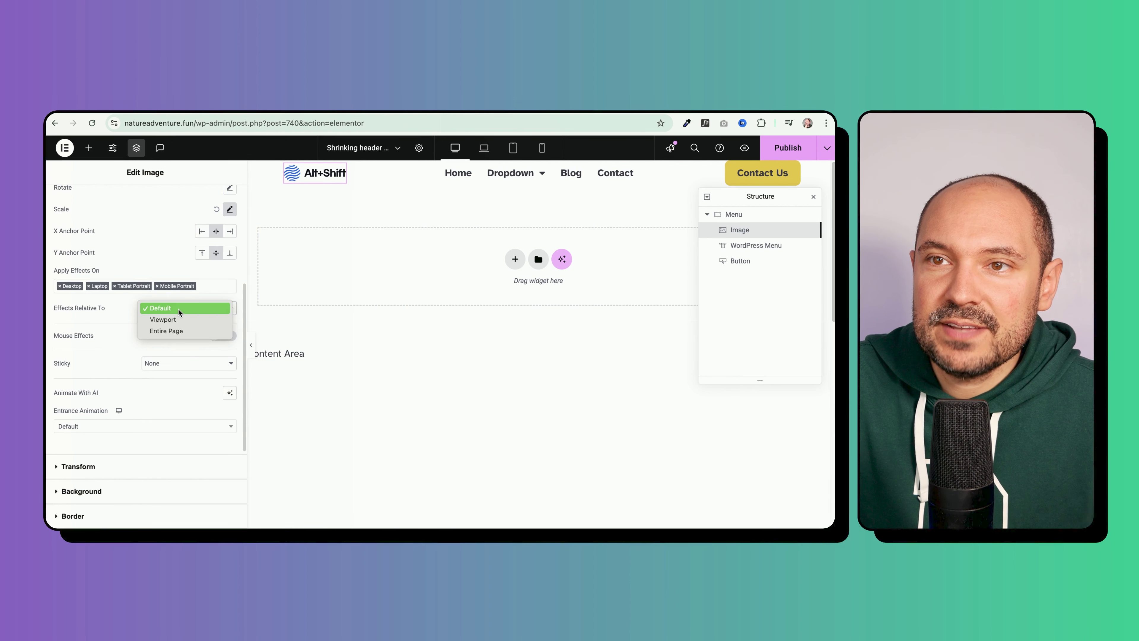
left_click(179, 332)
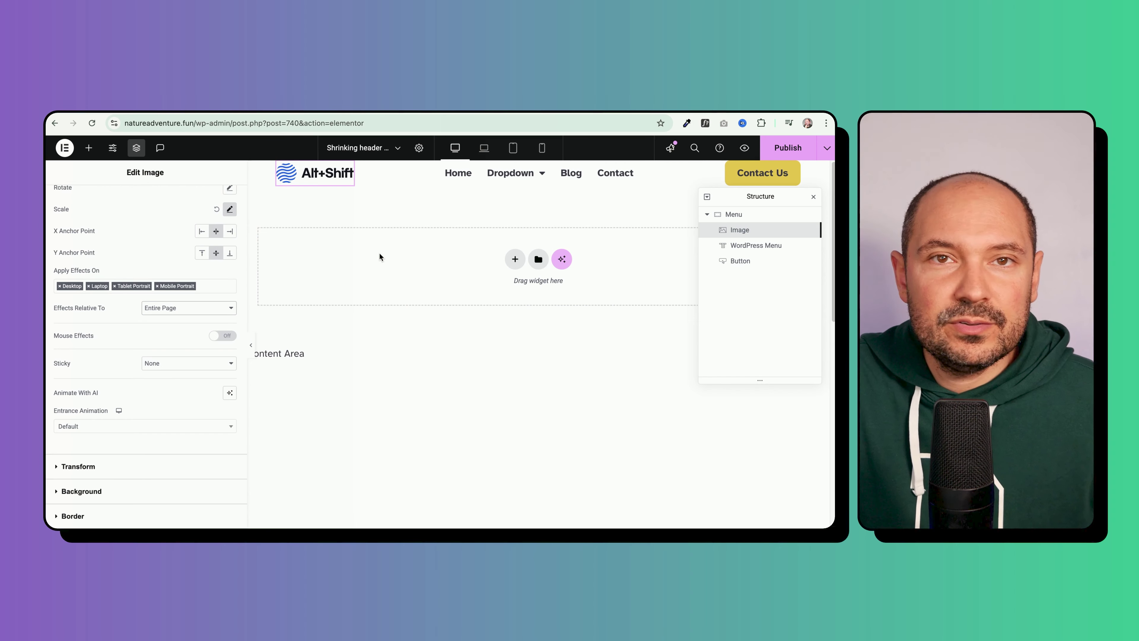
left_click(782, 148)
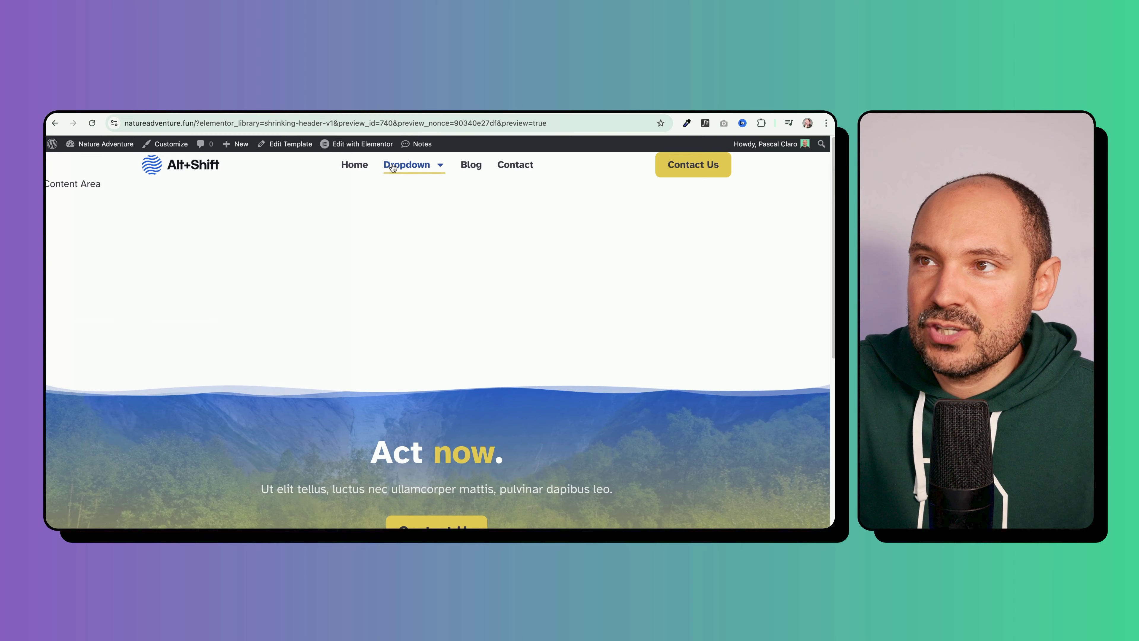
Open the align-buttons page from the header preview and check the logo's shrinking while scrolling.
mouse_move(408, 165)
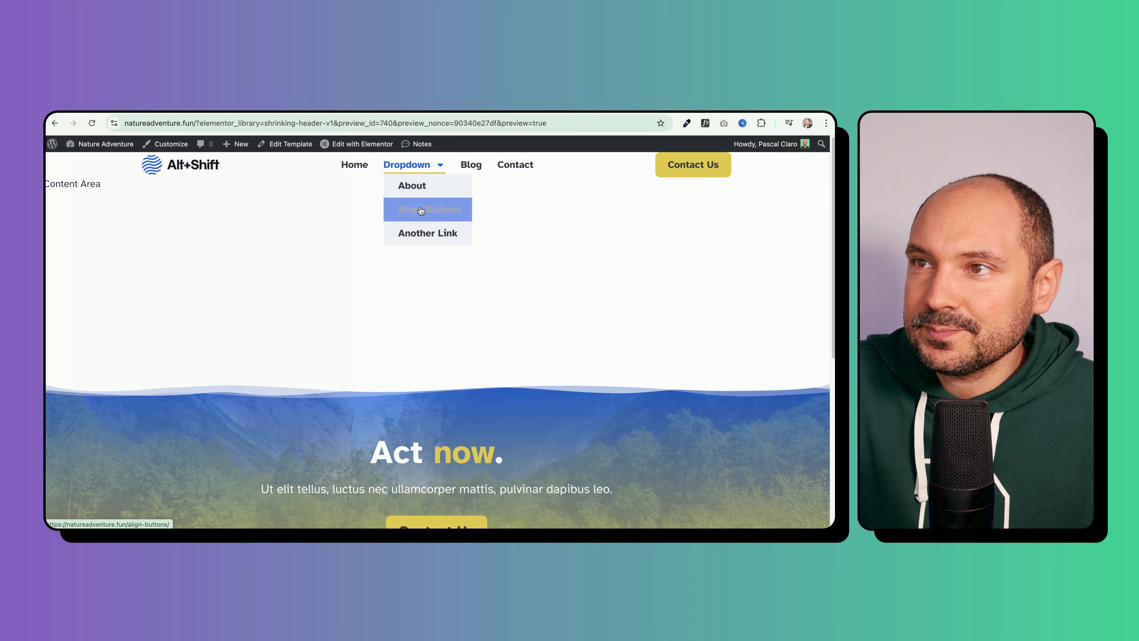
left_click(420, 210)
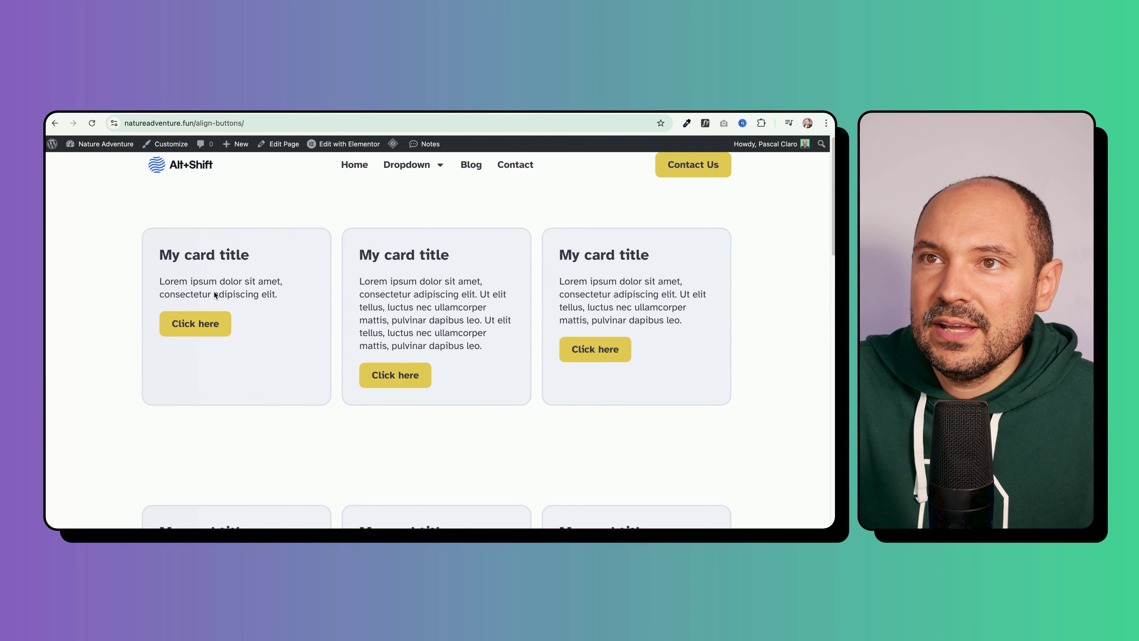
scroll(214, 289, "down", 3)
scroll(214, 289, "up", 3)
scroll(215, 291, "down", 3)
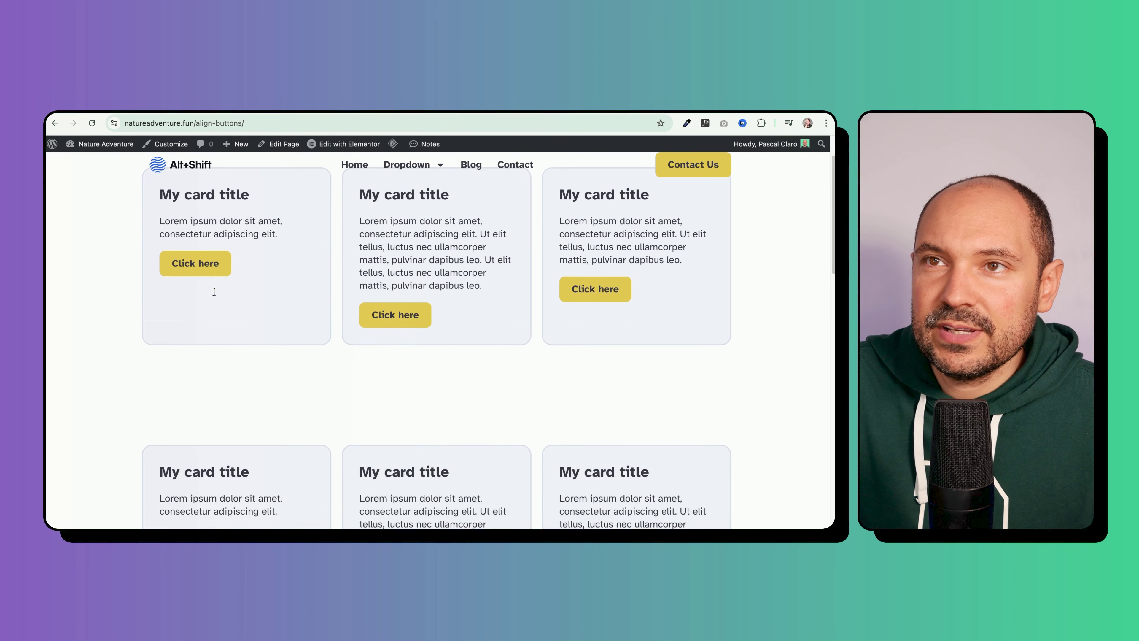
scroll(215, 291, "up", 3)
scroll(214, 291, "down", 3)
scroll(214, 291, "up", 3)
scroll(215, 291, "down", 5)
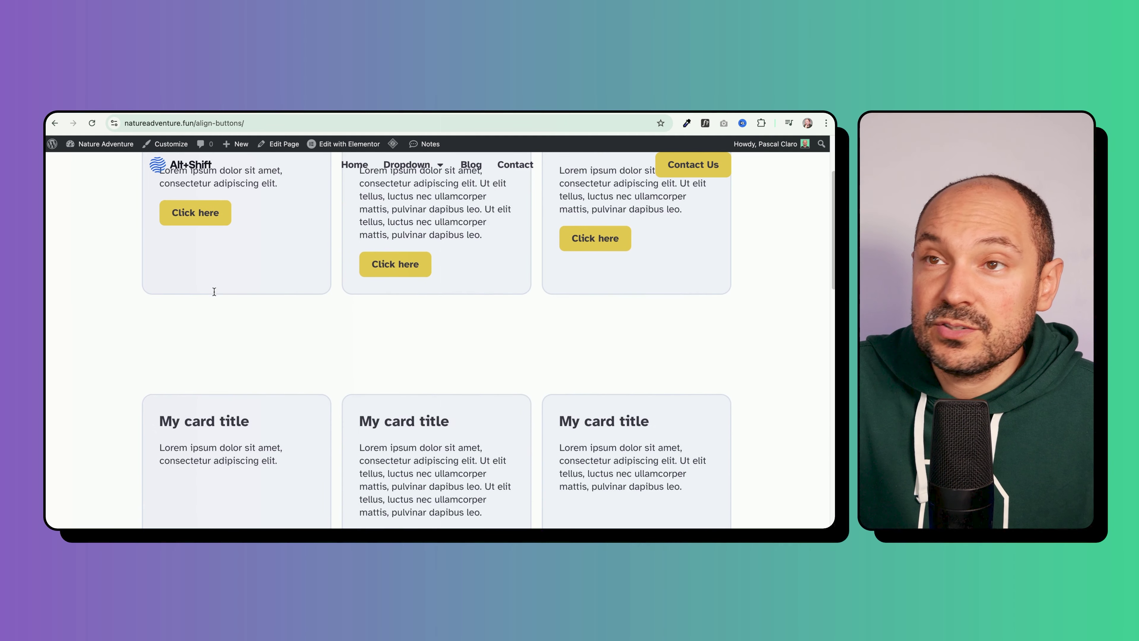
scroll(214, 292, "up", 3)
scroll(215, 292, "down", 3)
scroll(215, 291, "up", 3)
scroll(278, 222, "down", 1)
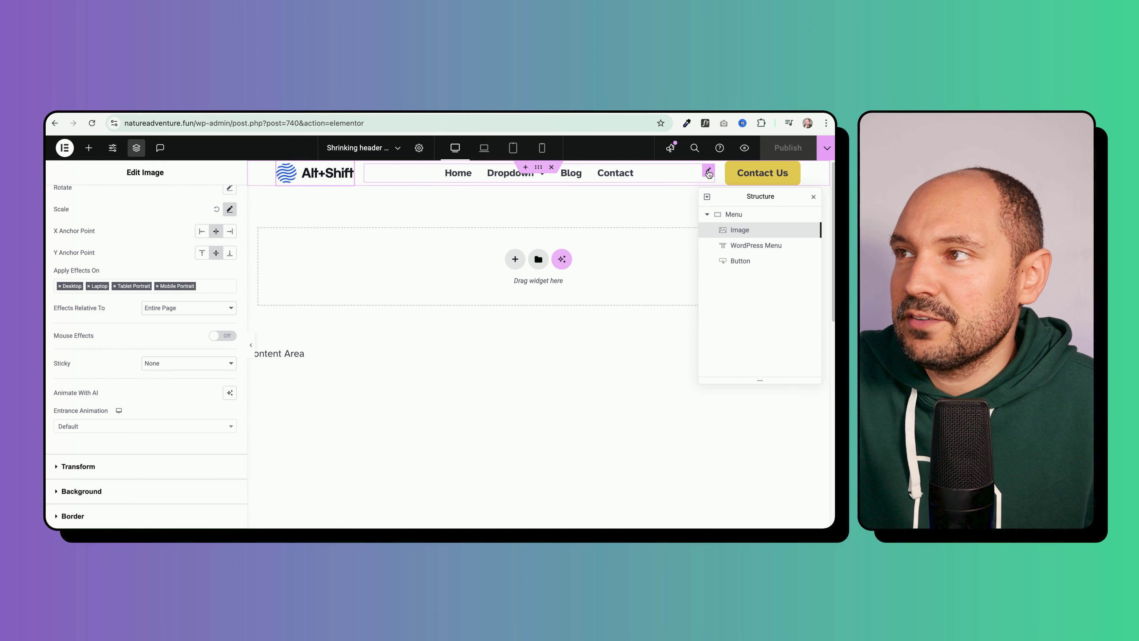
Return to the header template editor and turn on scrolling effects for the WordPress Menu widget.
left_click(709, 173)
left_click(209, 202)
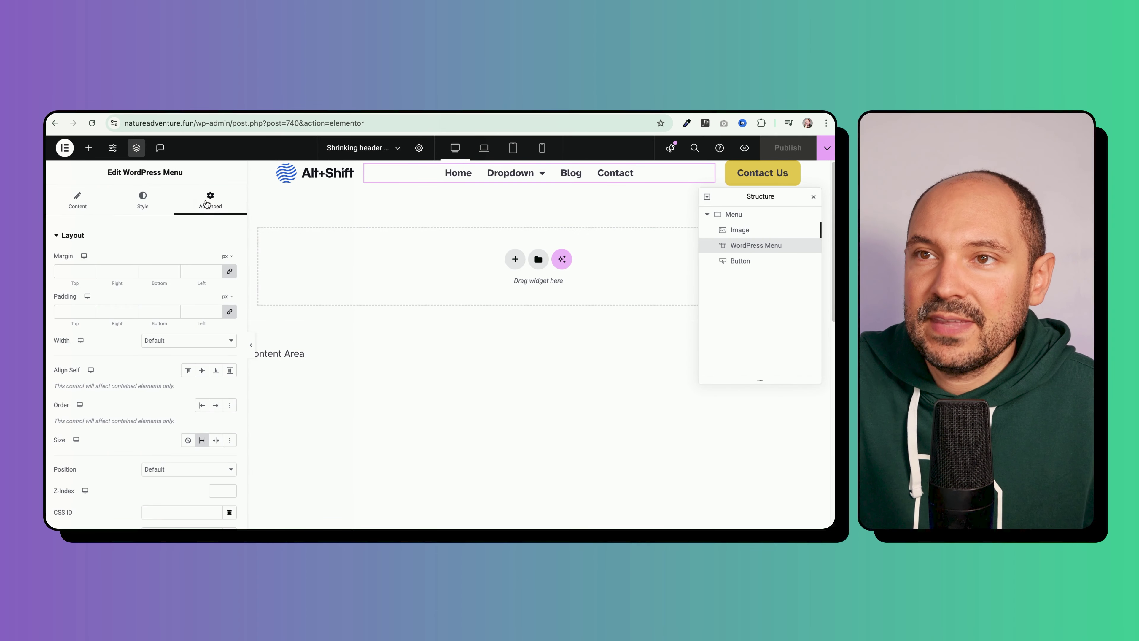
scroll(153, 264, "down", 10)
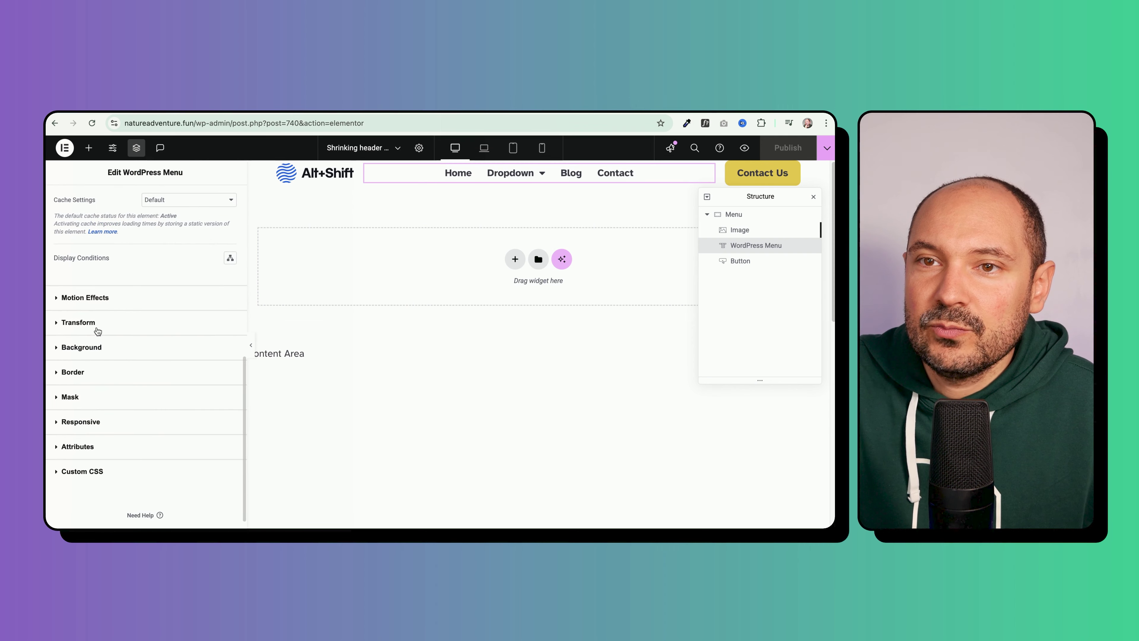
left_click(96, 298)
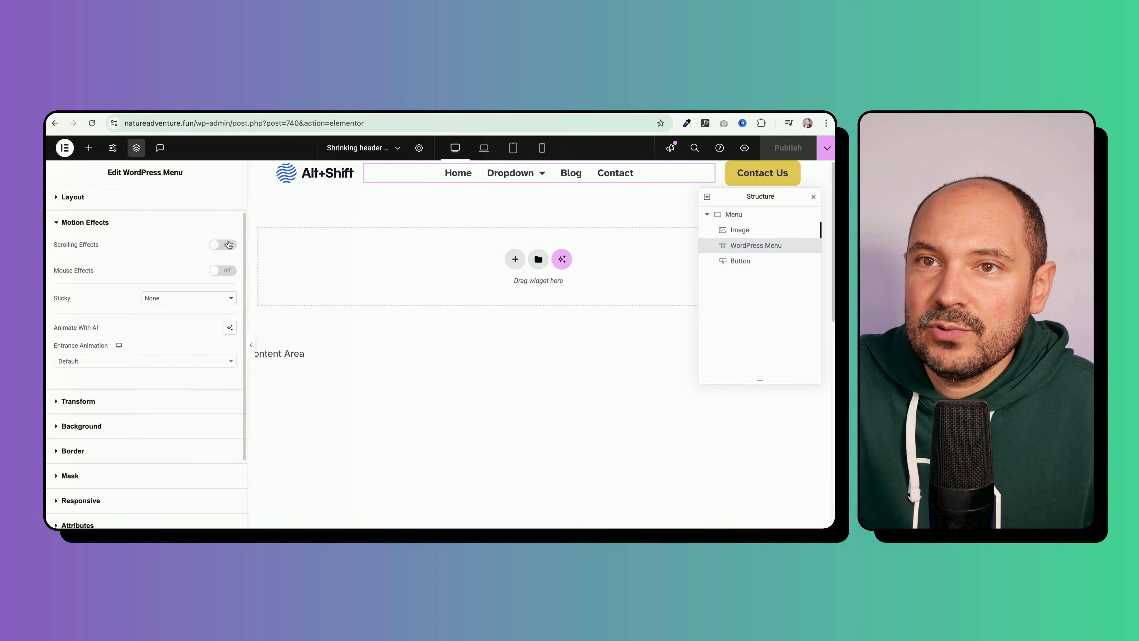
left_click(224, 245)
Enable the menu's Scale scrolling effect with direction Scale Up, speed -2 and a viewport range of 0% to 4%.
scroll(152, 251, "down", 2)
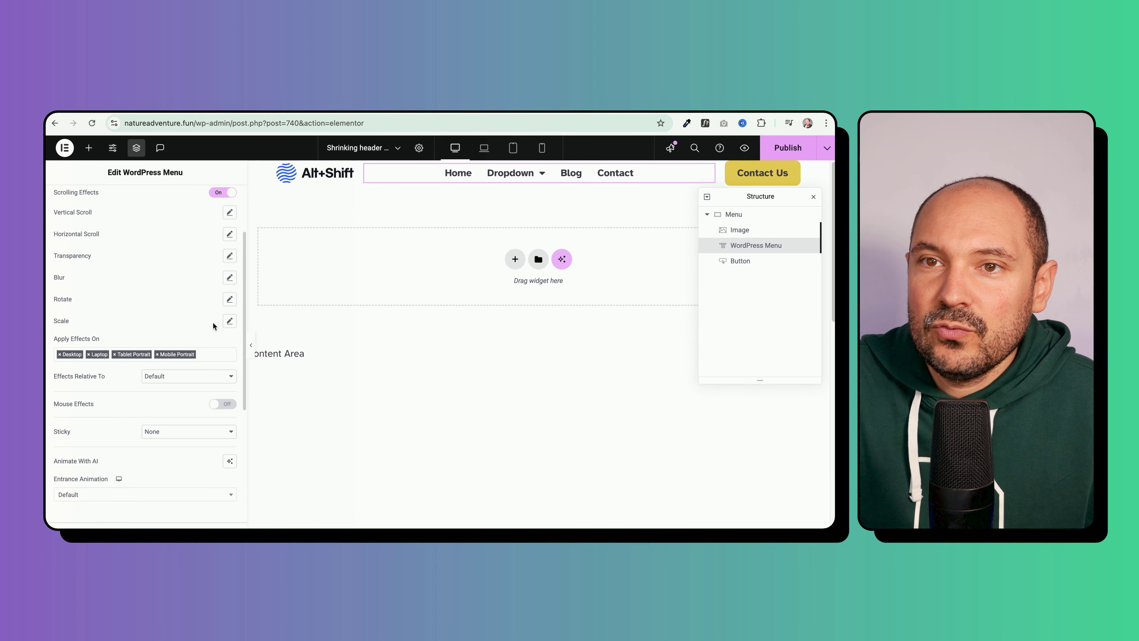
left_click(229, 321)
left_click(178, 352)
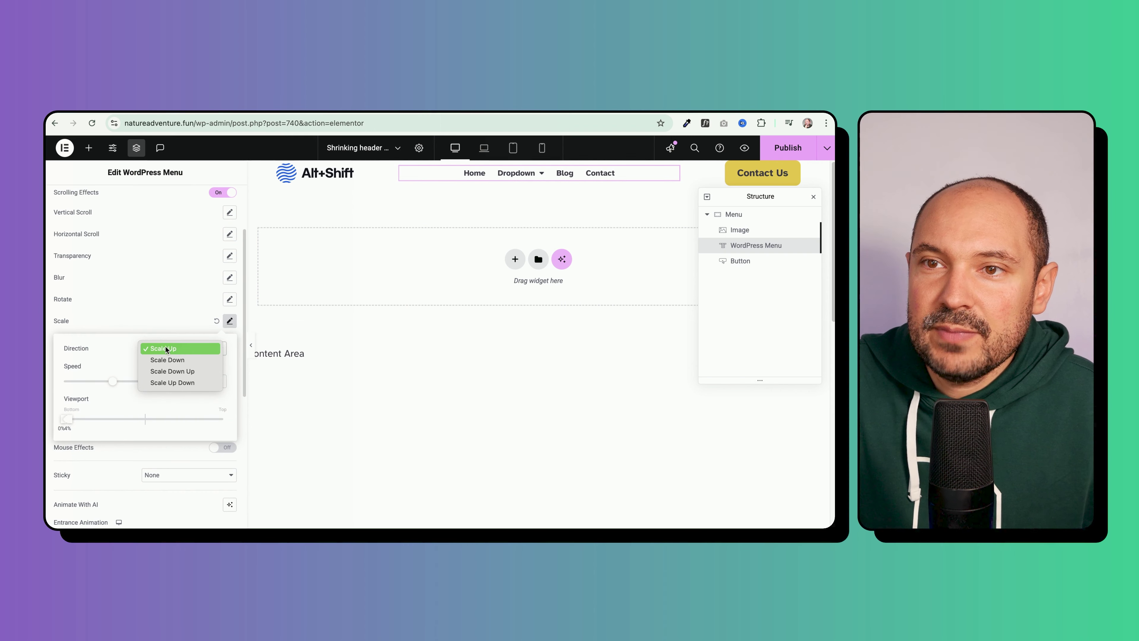
left_click(192, 347)
left_click(206, 379)
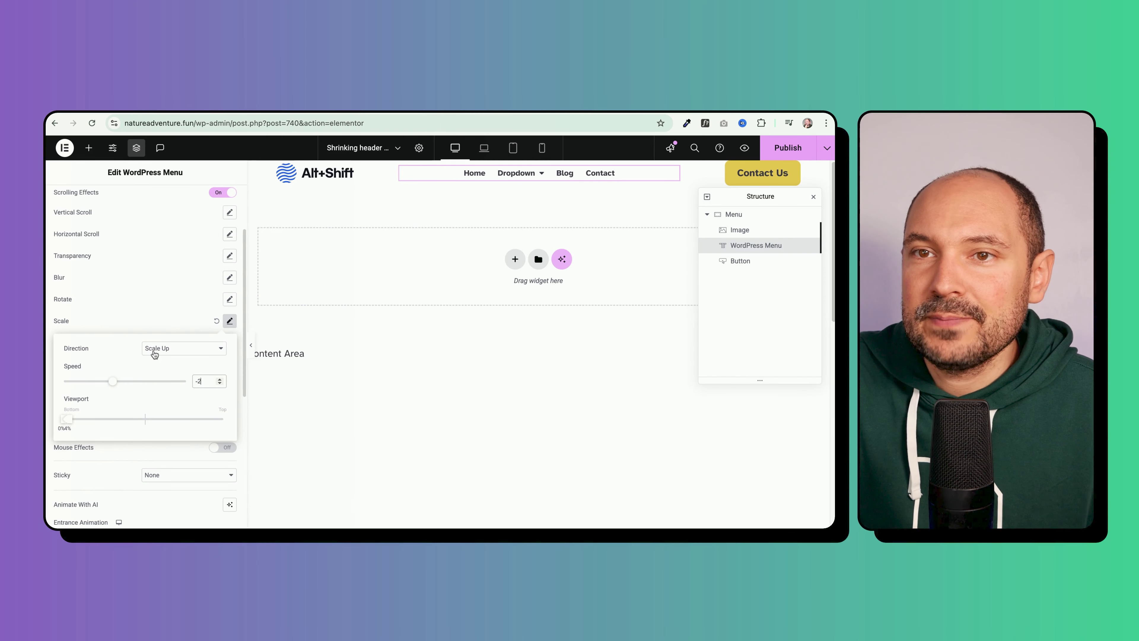
left_click(149, 451)
Set the menu's scrolling effects relative to the Entire Page and check its shrinking on the canvas.
left_click(175, 420)
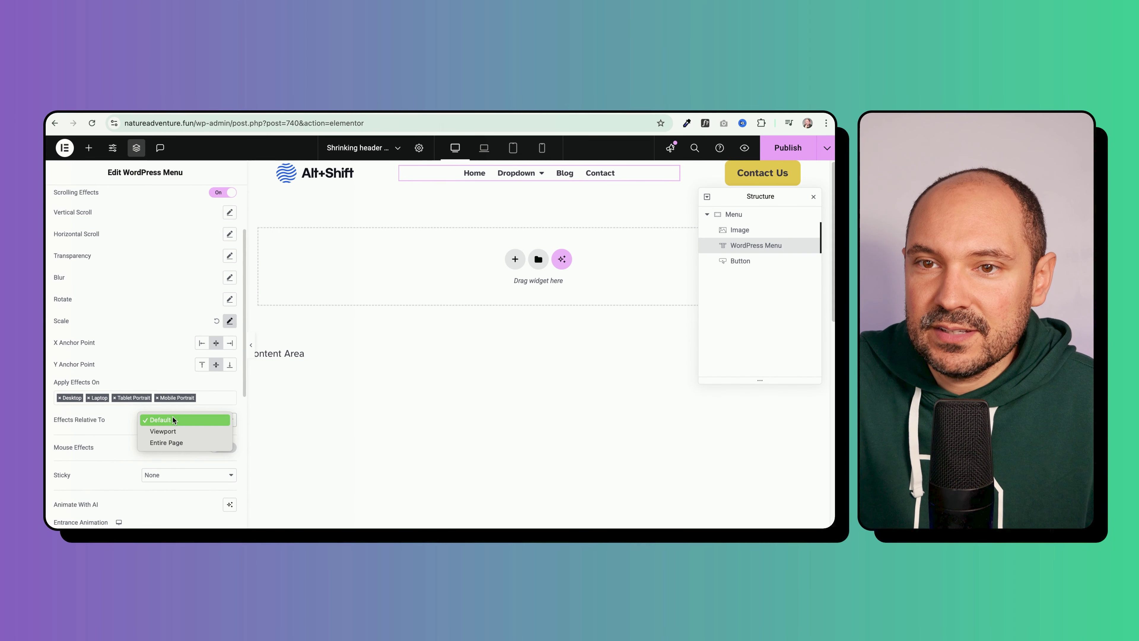
left_click(182, 442)
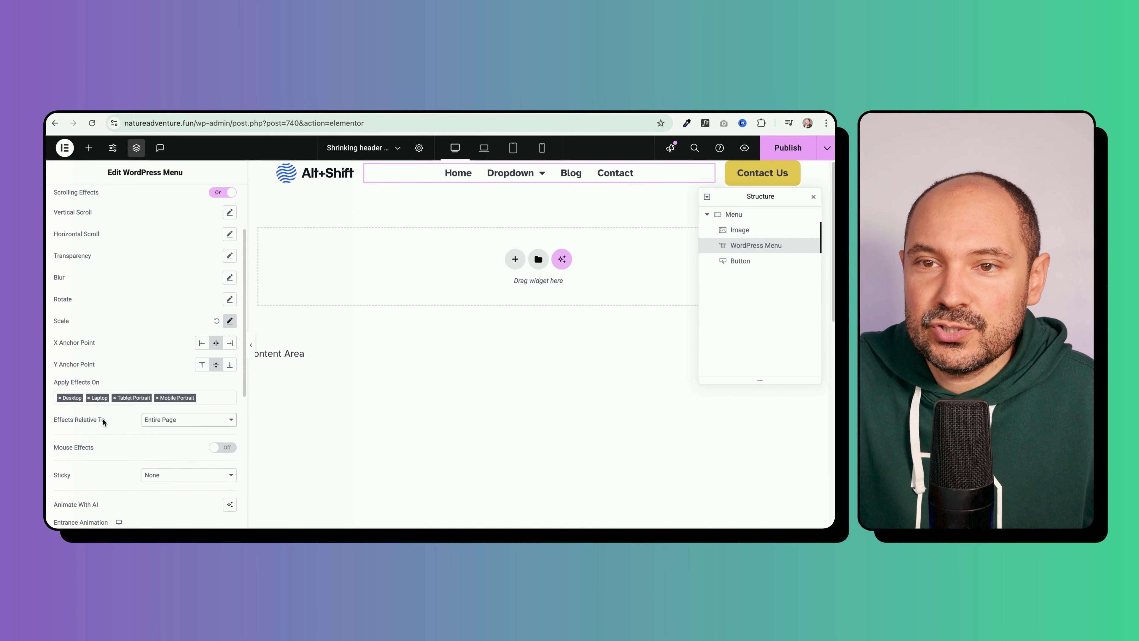
scroll(380, 321, "down", 5)
scroll(380, 321, "up", 5)
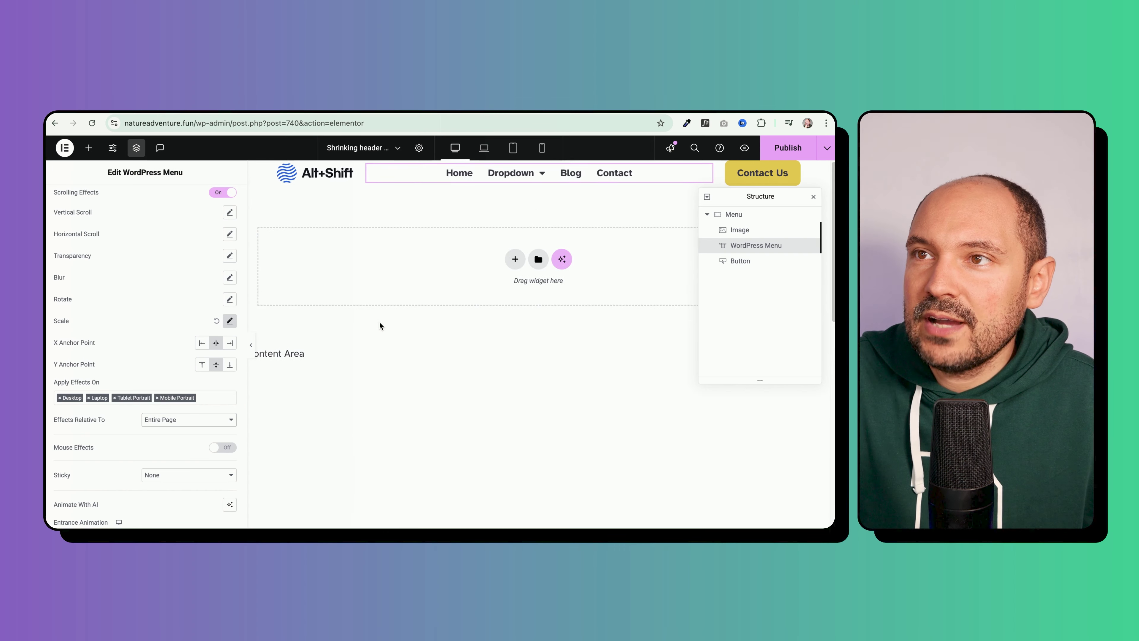
scroll(379, 321, "down", 1)
scroll(378, 321, "down", 5)
scroll(378, 322, "up", 5)
scroll(379, 321, "down", 5)
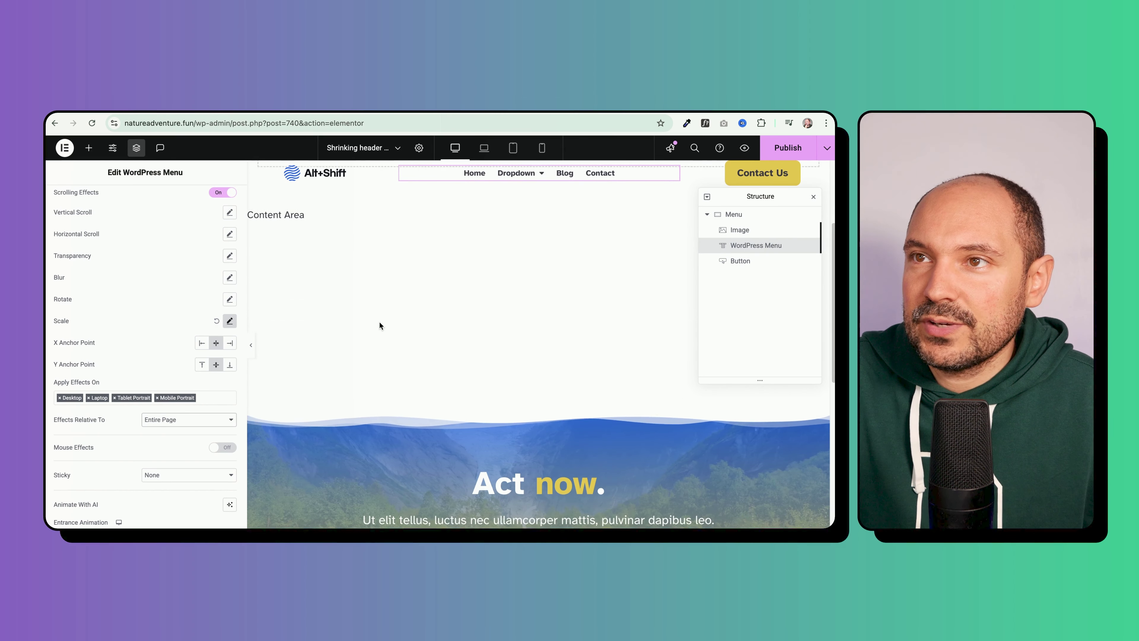
scroll(379, 321, "up", 5)
Turn on scrolling effects for the header's Contact Us button.
left_click(795, 172)
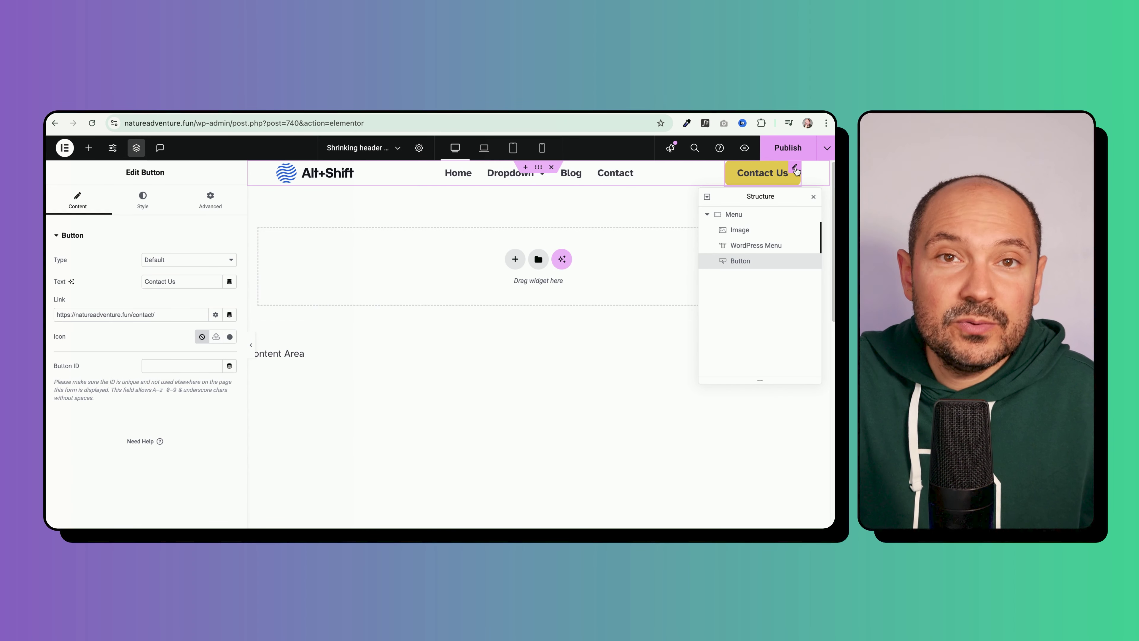
left_click(200, 206)
scroll(129, 341, "down", 5)
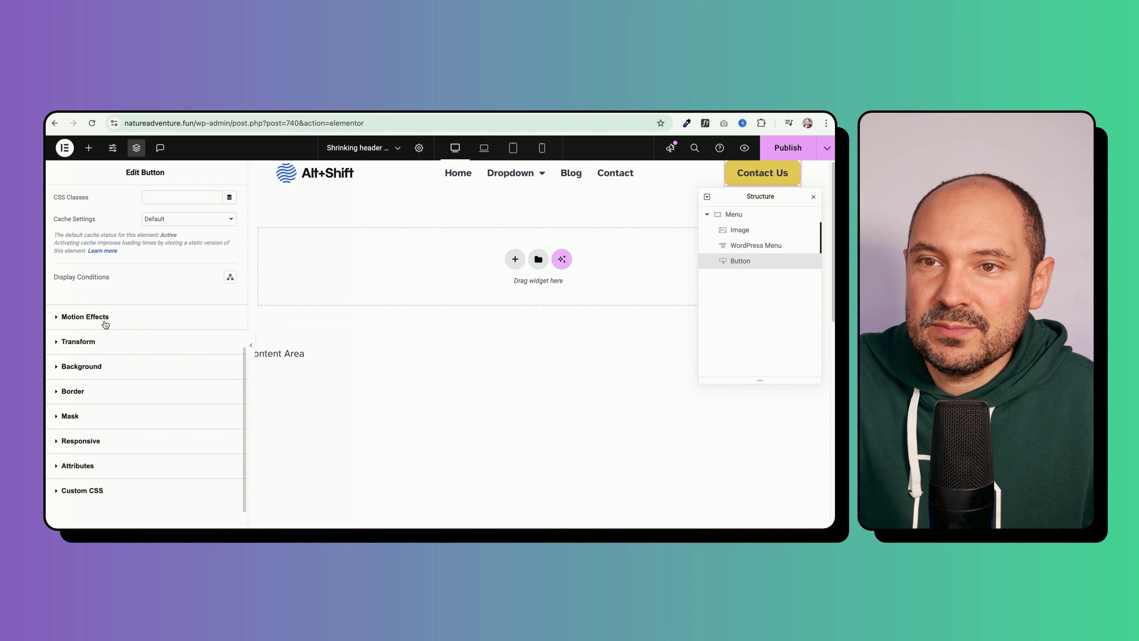
left_click(105, 321)
scroll(143, 275, "down", 2)
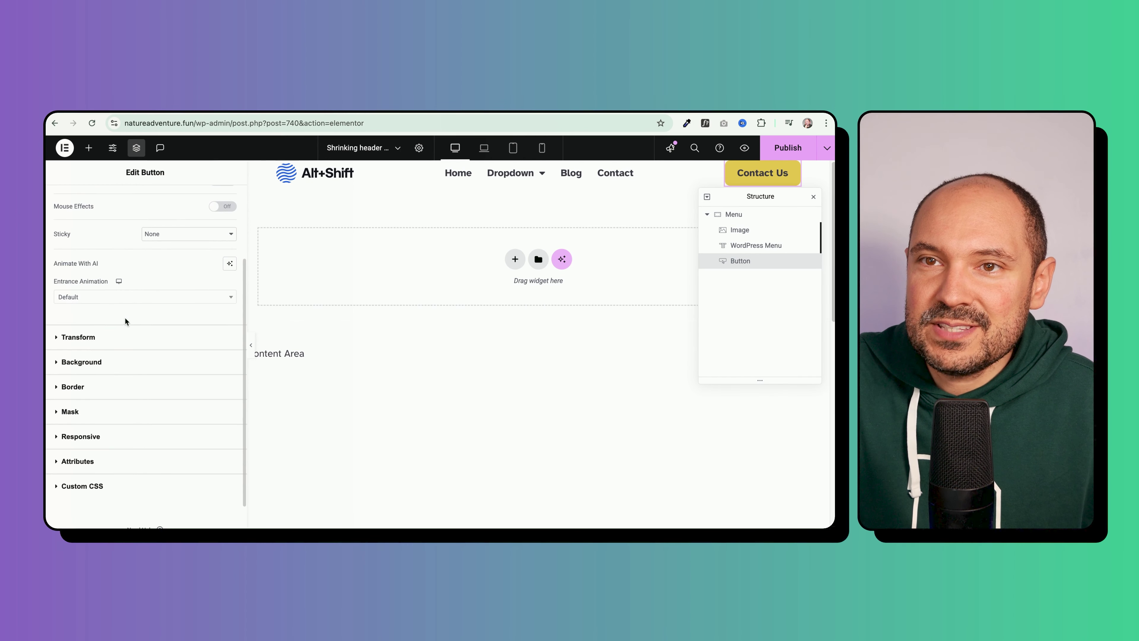
scroll(158, 255, "up", 1)
left_click(218, 245)
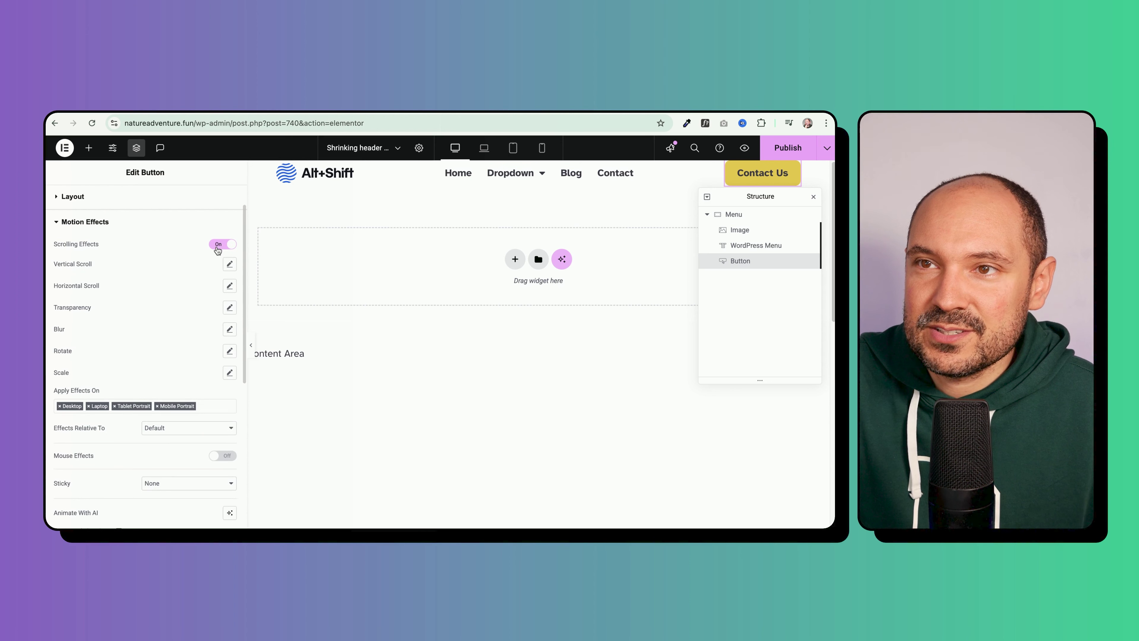
Enable the button's Scale scrolling effect with direction Scale Up, speed -2 and a viewport range of 0% to 4%.
left_click(229, 373)
scroll(161, 356, "down", 2)
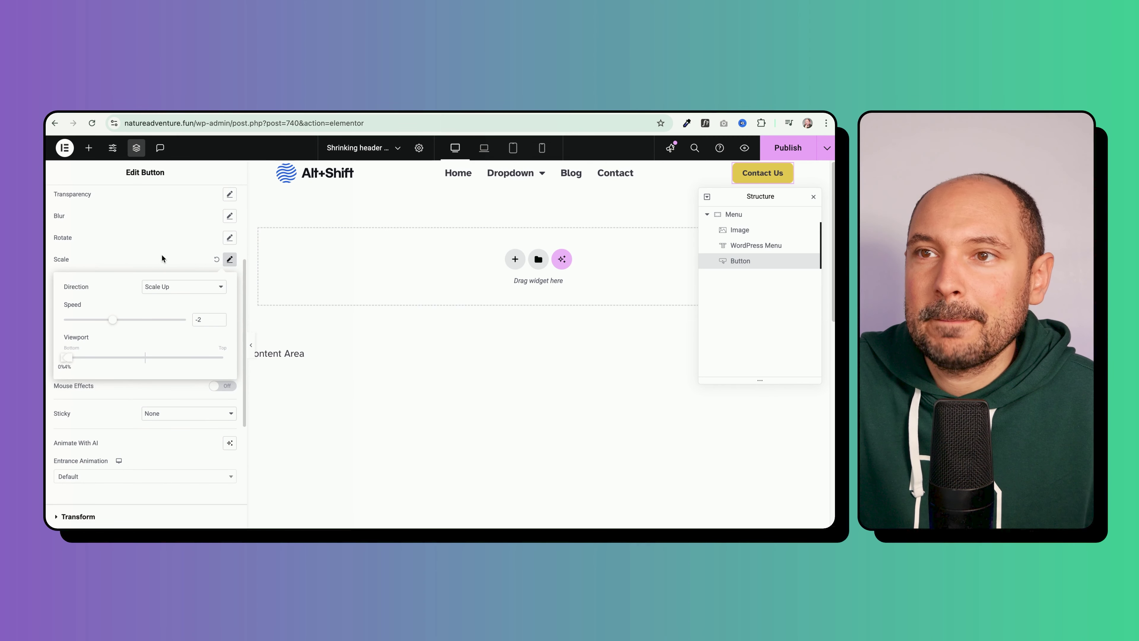
left_click(137, 255)
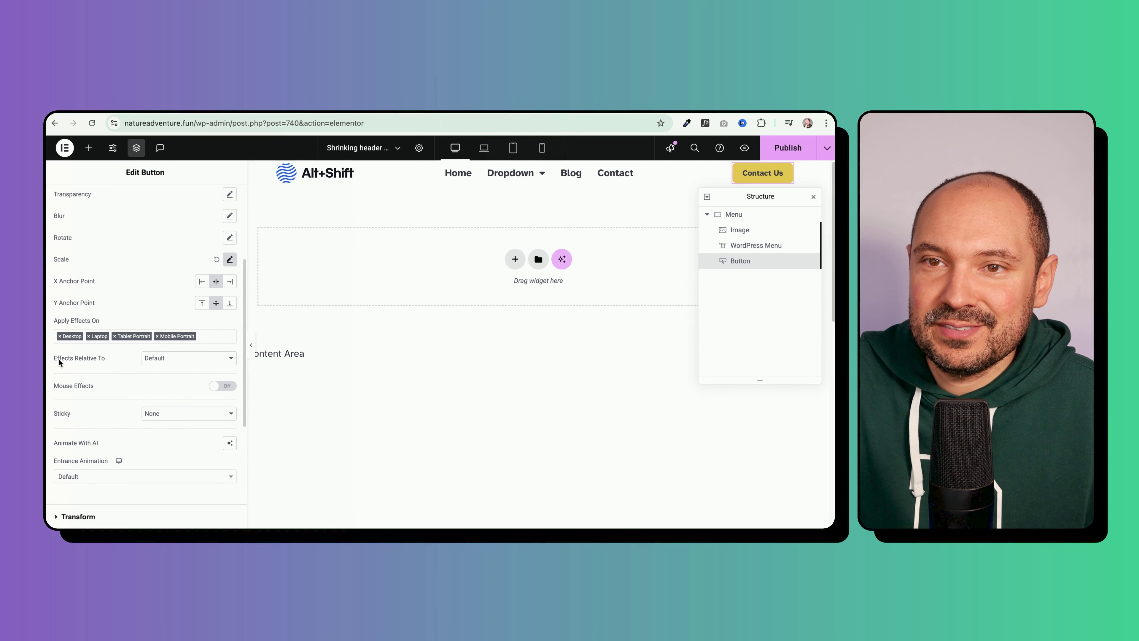
Set the button's scrolling effects relative to the Entire Page, check the header on the canvas and publish the template.
left_click(158, 358)
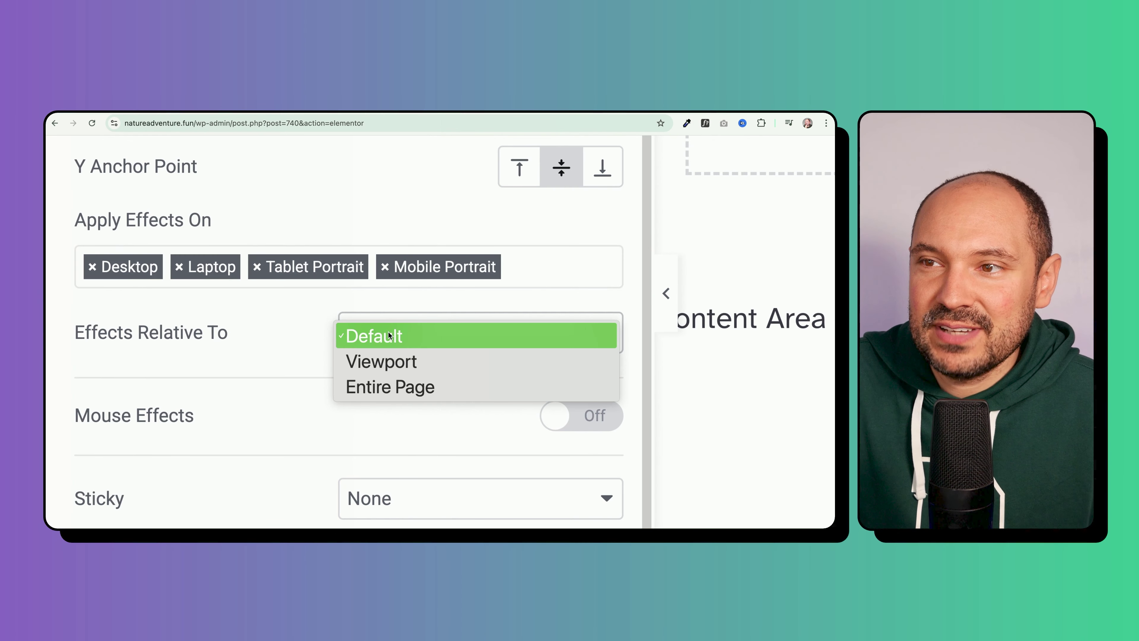
left_click(381, 387)
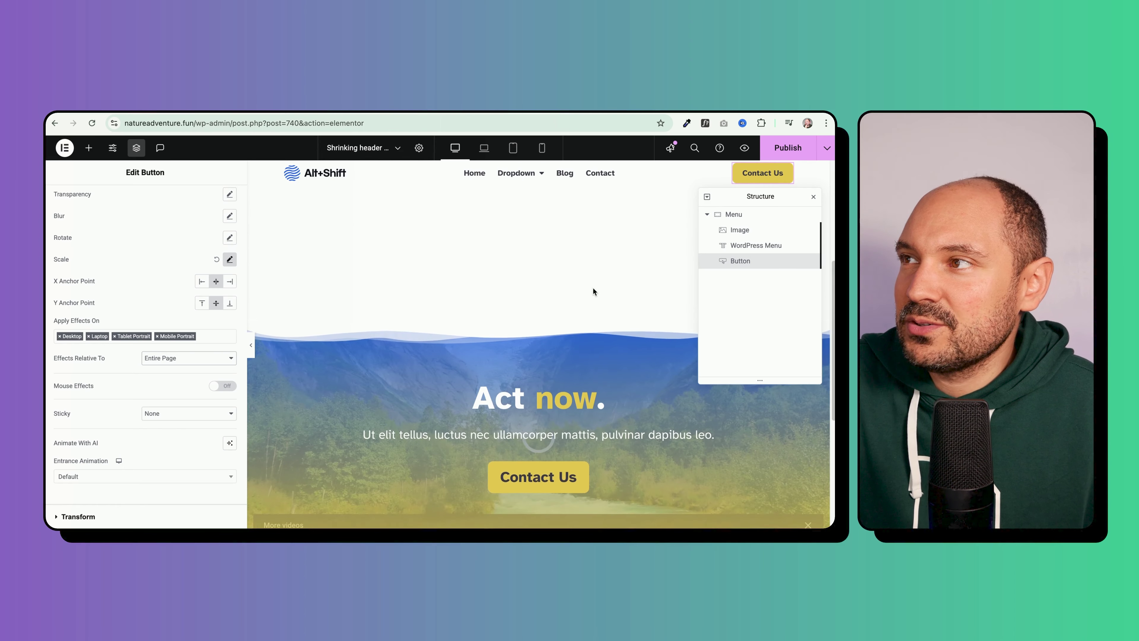
scroll(593, 291, "down", 5)
scroll(593, 291, "up", 5)
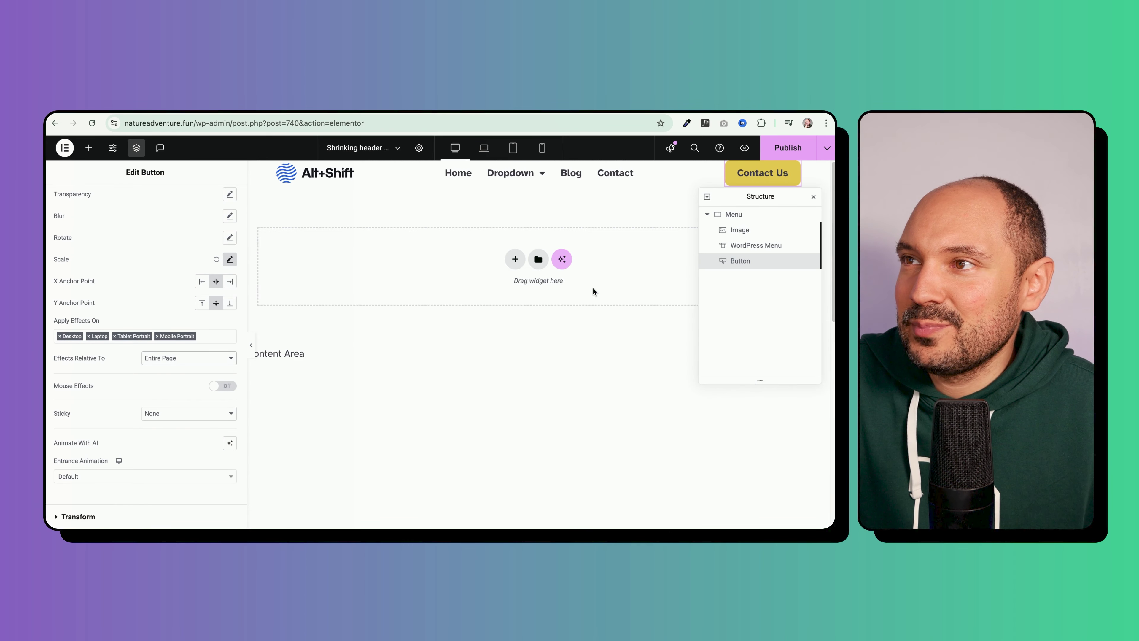
left_click(787, 151)
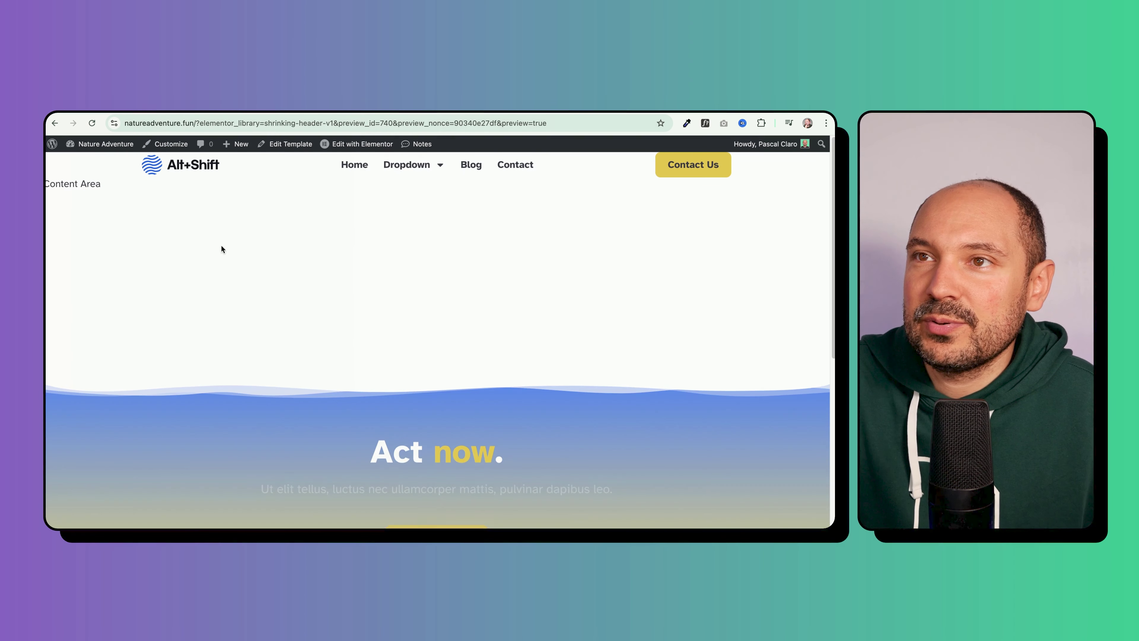
Preview the published header and check the shrinking logo, menu and button on the align-buttons page.
scroll(401, 258, "down", 3)
scroll(401, 258, "down", 5)
scroll(399, 254, "up", 10)
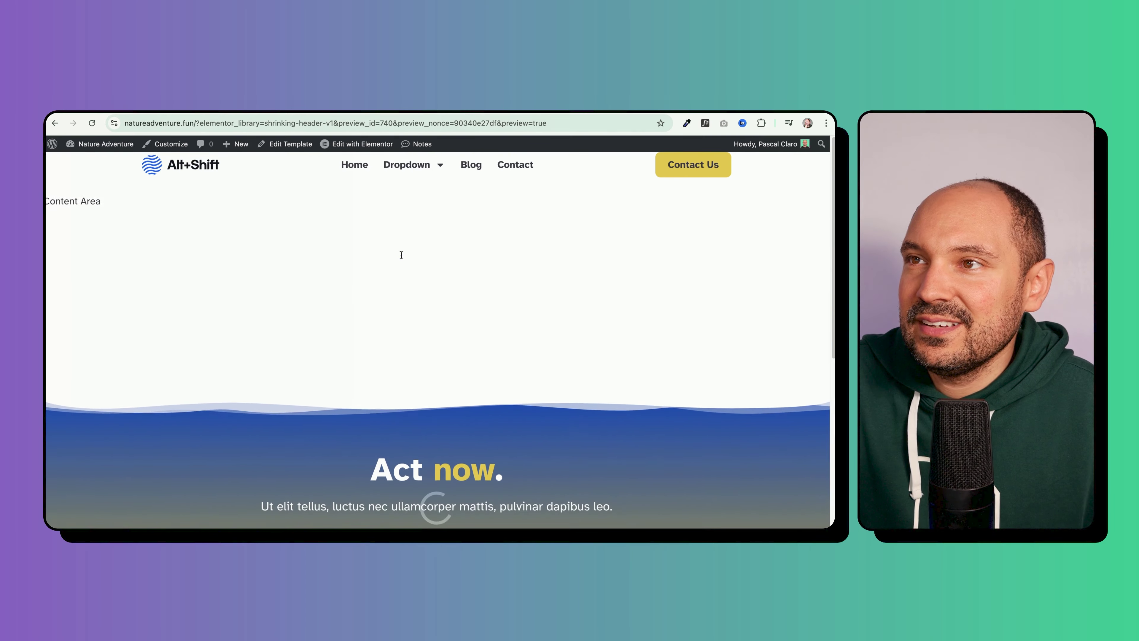
mouse_move(417, 170)
left_click(429, 209)
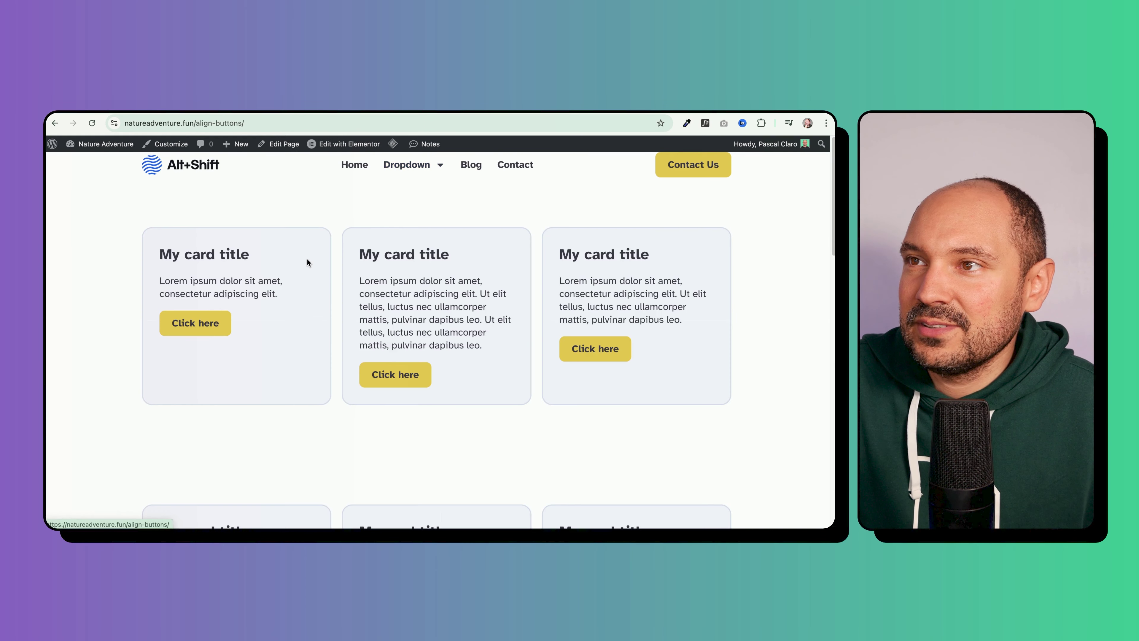
scroll(307, 259, "down", 5)
scroll(308, 262, "up", 4)
scroll(307, 263, "down", 1)
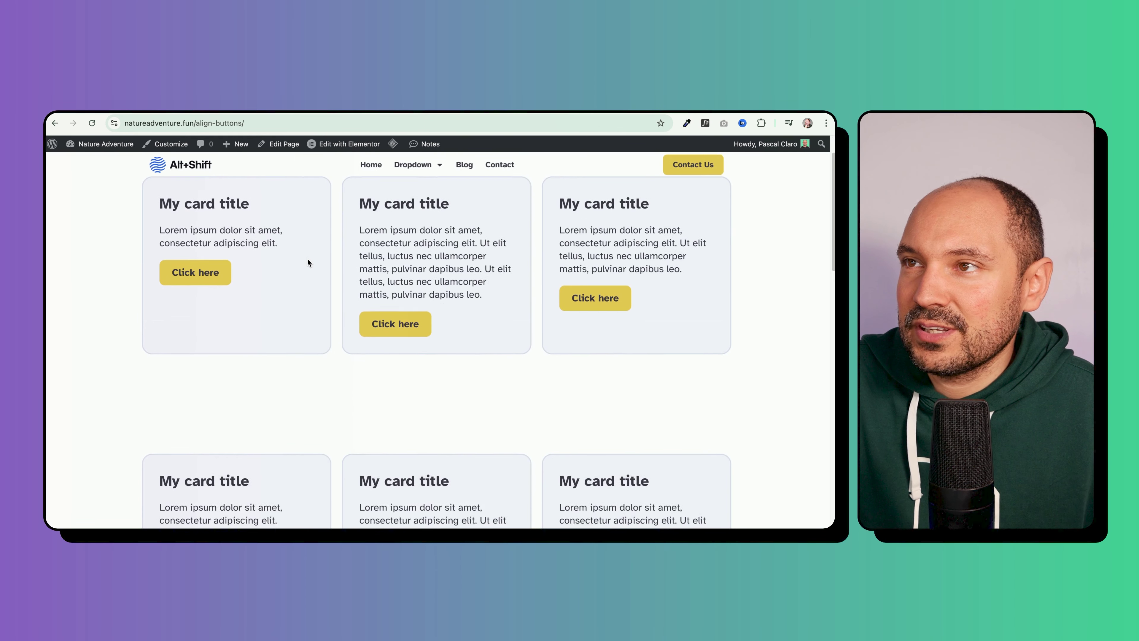
scroll(307, 263, "up", 1)
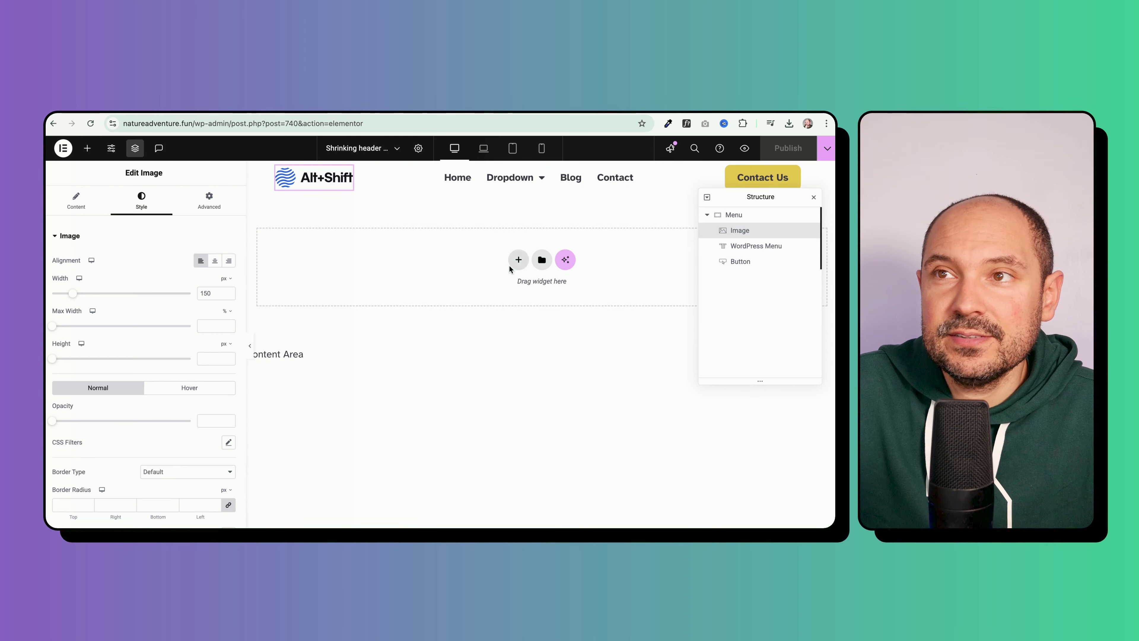
Close the mobile emulation on the align-buttons page and check the header's scroll behaviour in the desktop view.
scroll(509, 268, "down", 10)
scroll(509, 271, "down", 5)
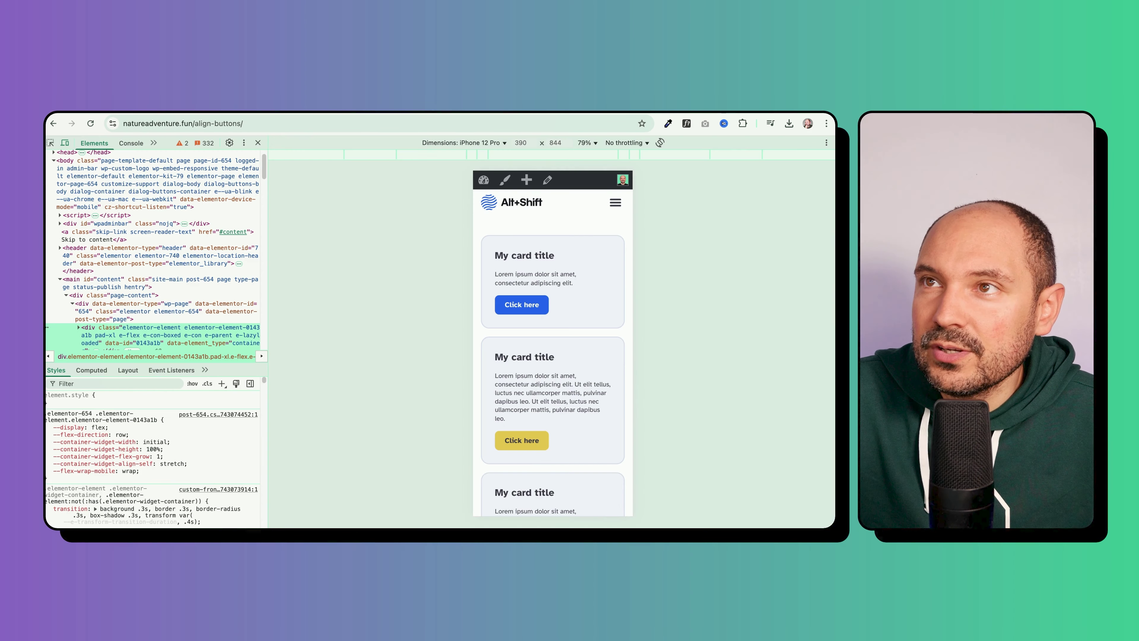
left_click(258, 143)
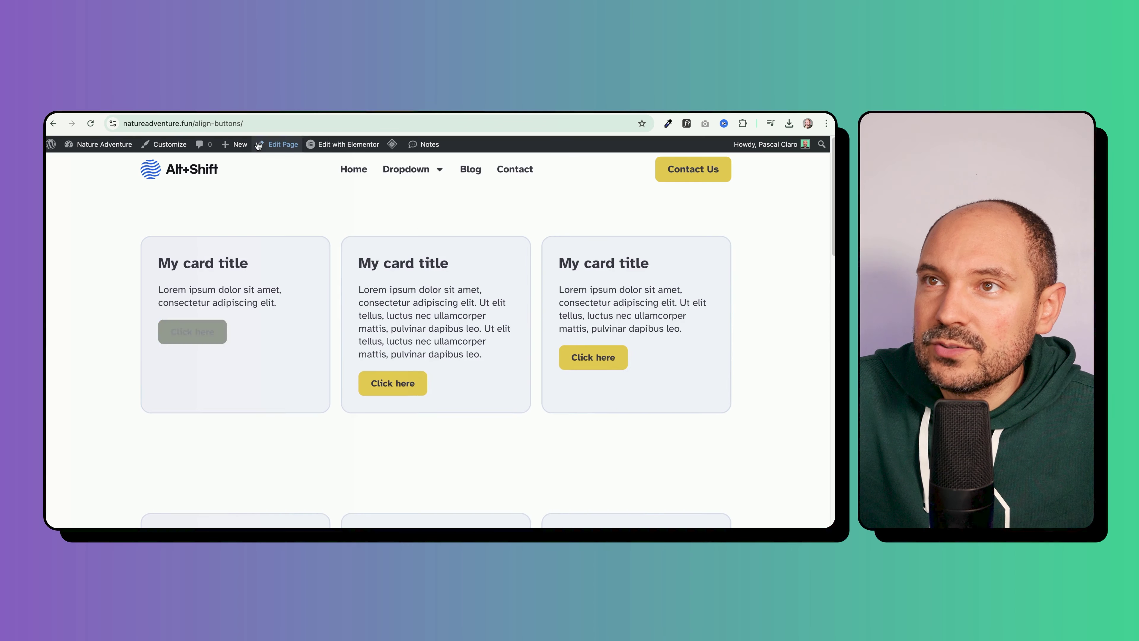
scroll(146, 238, "down", 5)
scroll(145, 242, "up", 5)
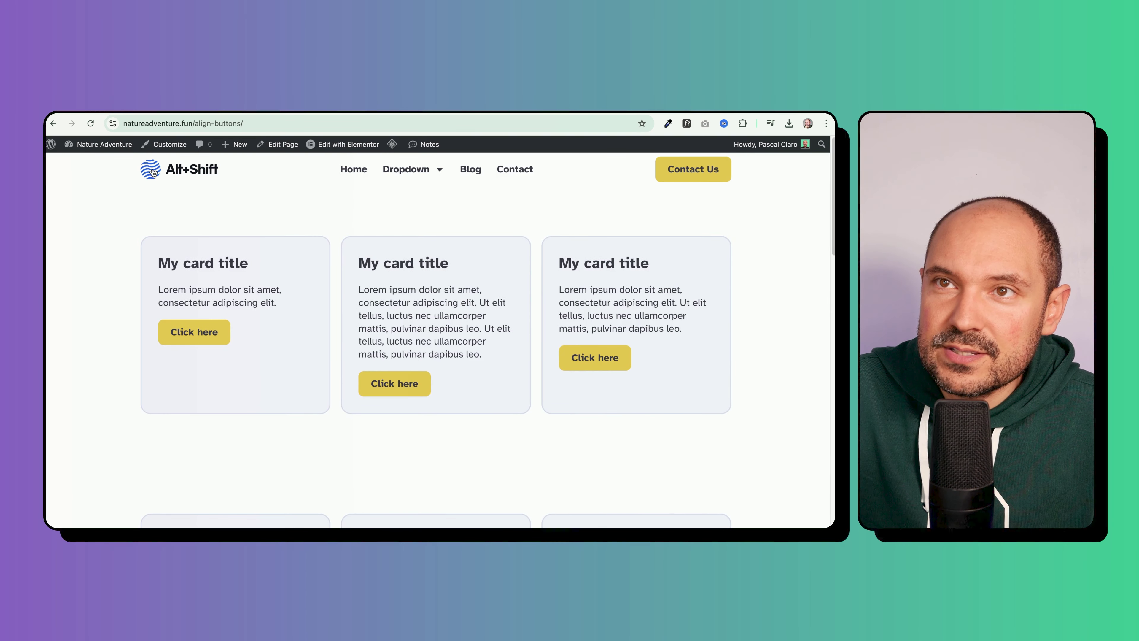
scroll(150, 169, "down", 5)
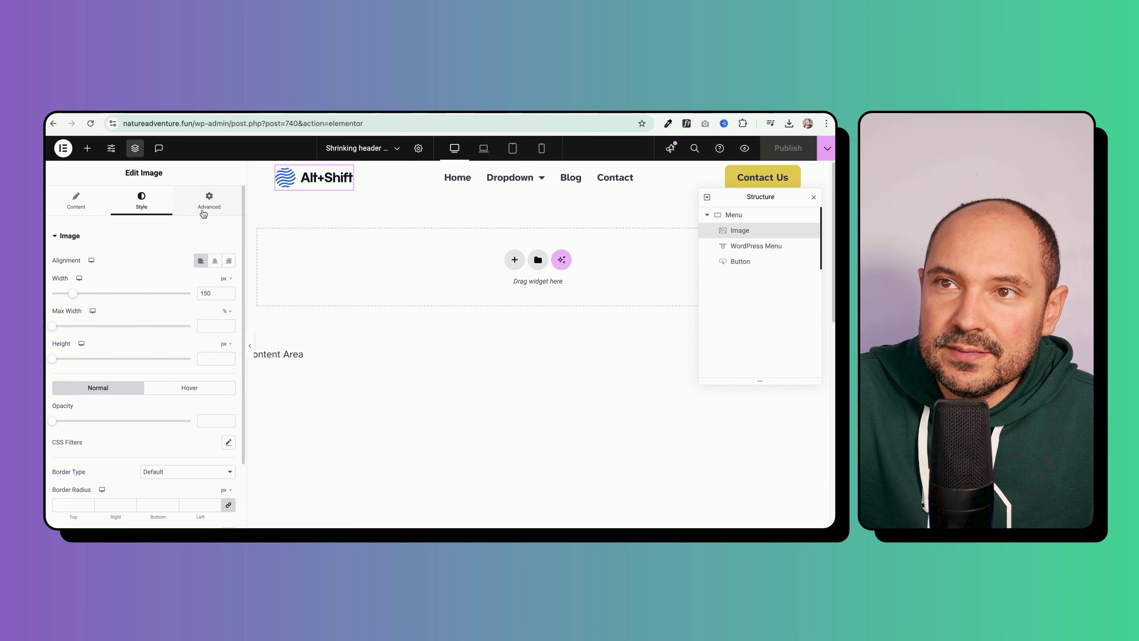
Set the X anchor point of the logo image's Scale scrolling effect to left.
left_click(210, 202)
scroll(129, 377, "down", 10)
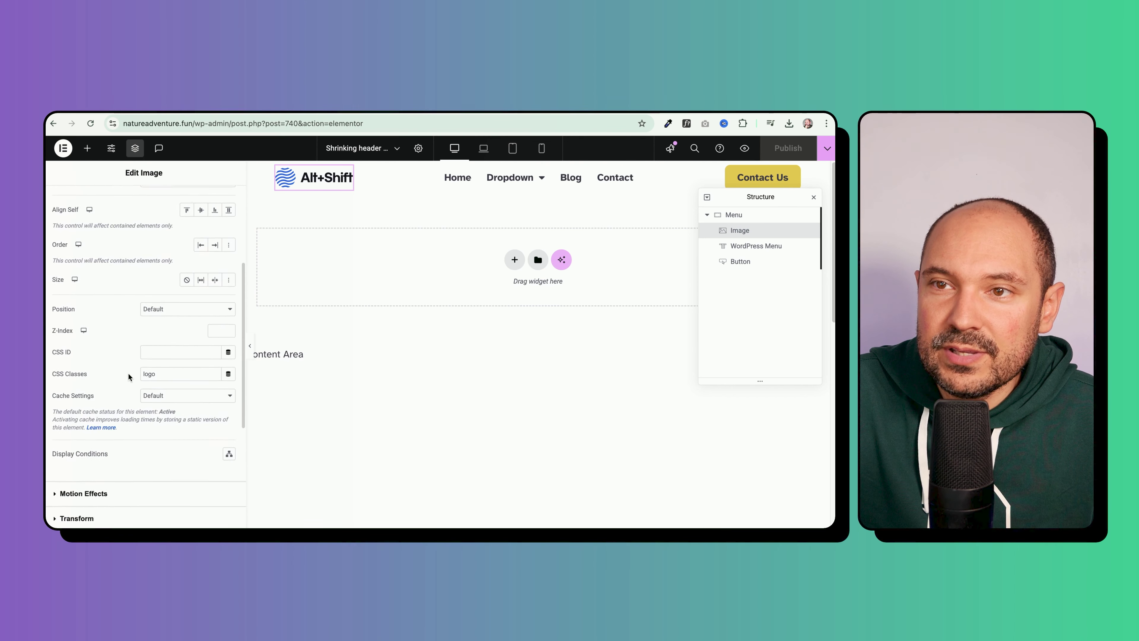
left_click(91, 324)
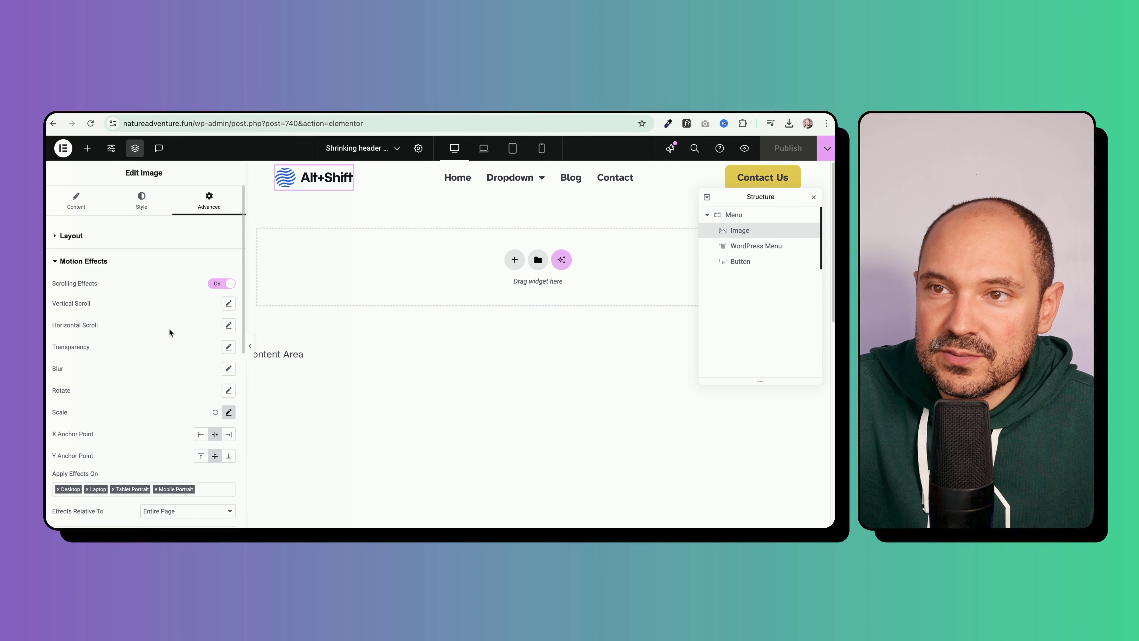
scroll(173, 332, "down", 2)
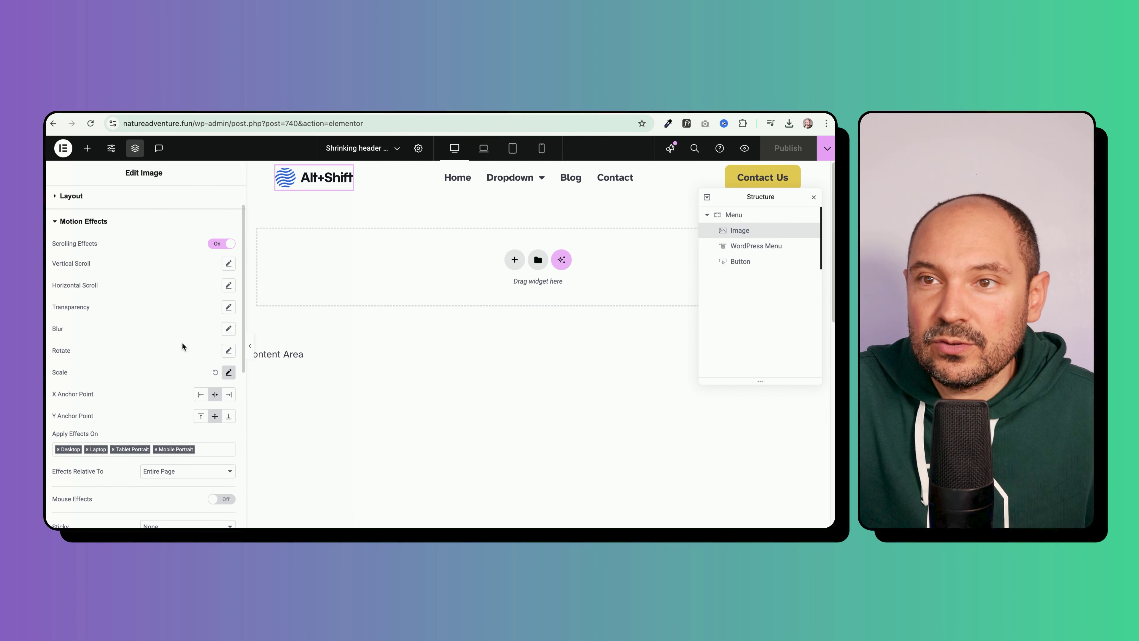
left_click(200, 396)
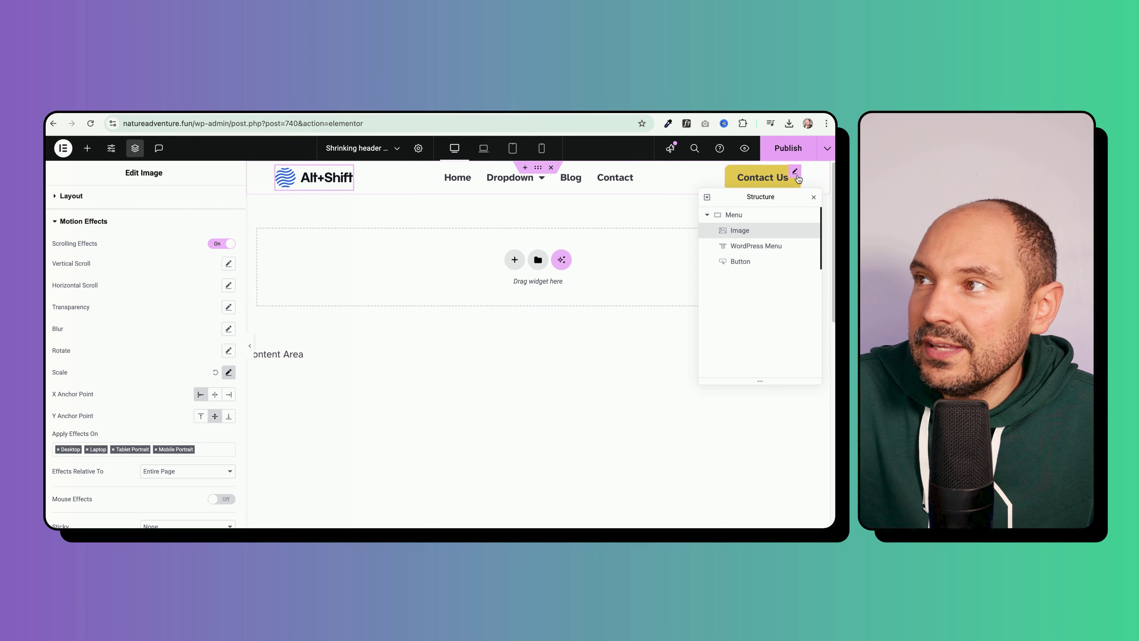
Set the X anchor point of the Contact Us button's Scale scrolling effect to right and publish the template.
left_click(795, 173)
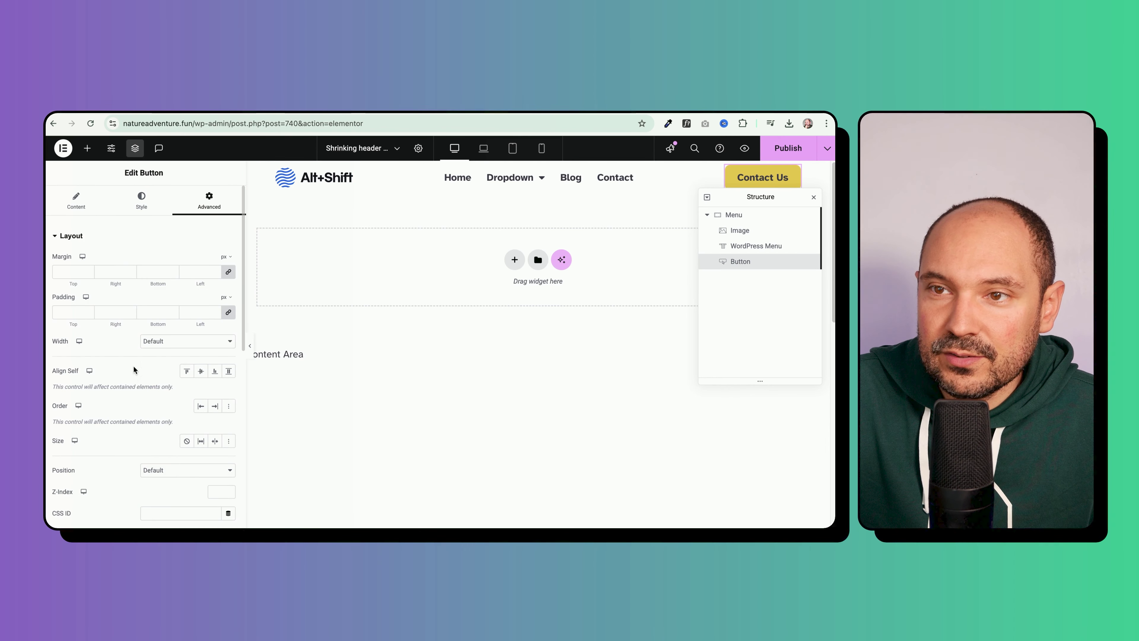
scroll(133, 366, "down", 5)
scroll(134, 366, "down", 3)
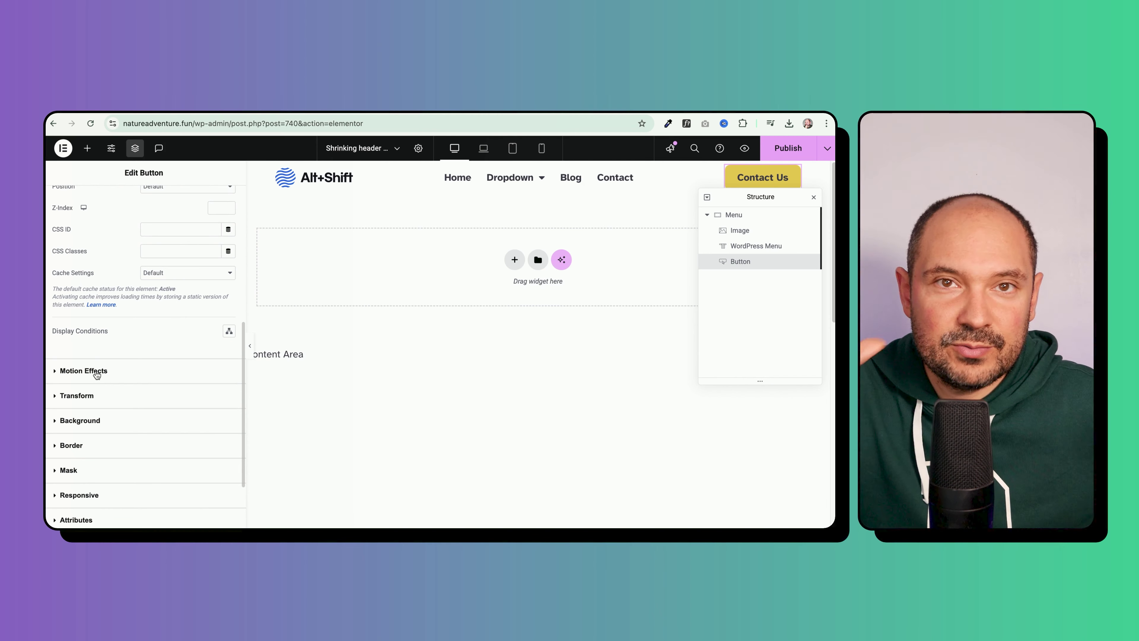
left_click(94, 372)
scroll(178, 364, "down", 2)
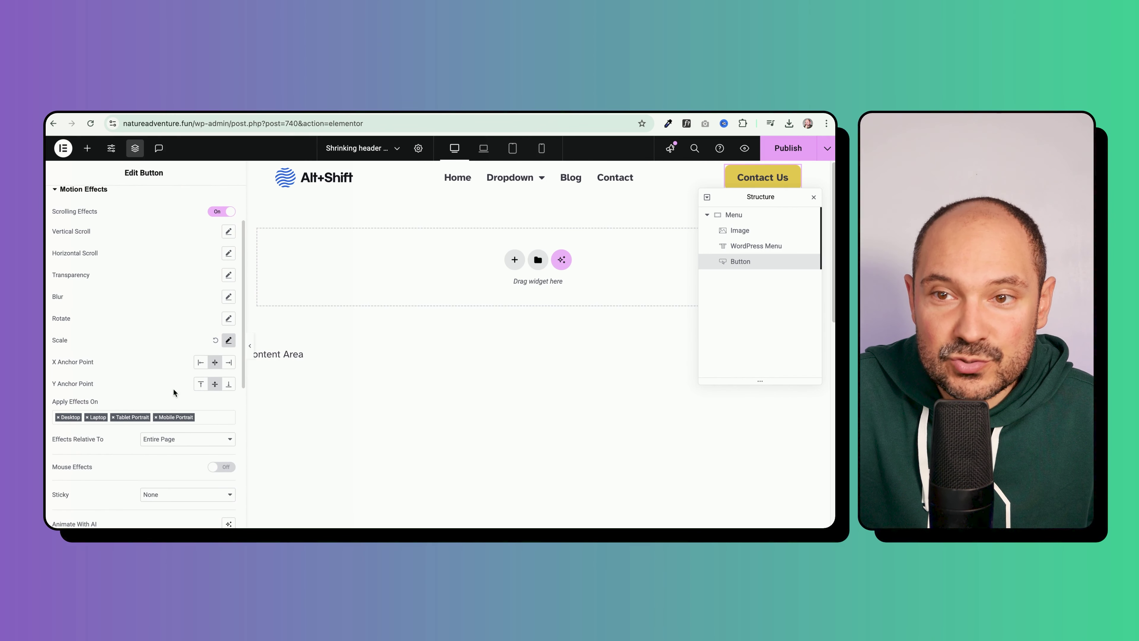
left_click(228, 363)
left_click(781, 152)
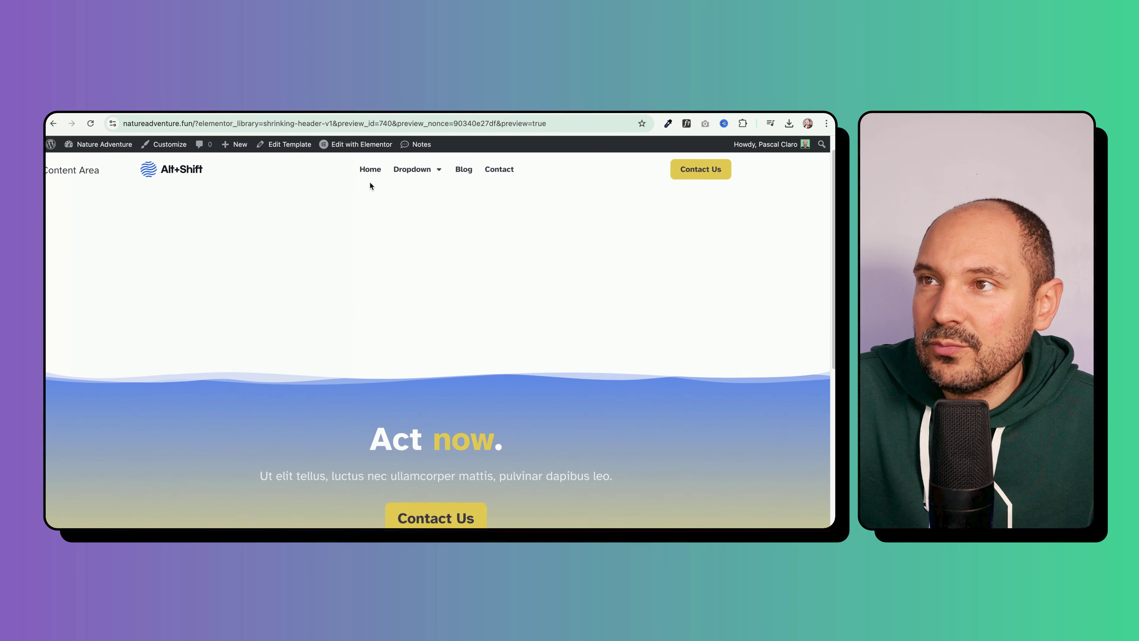
Open the align-buttons page and check how the header's logo and button align with the content while scrolling.
mouse_move(405, 174)
left_click(424, 214)
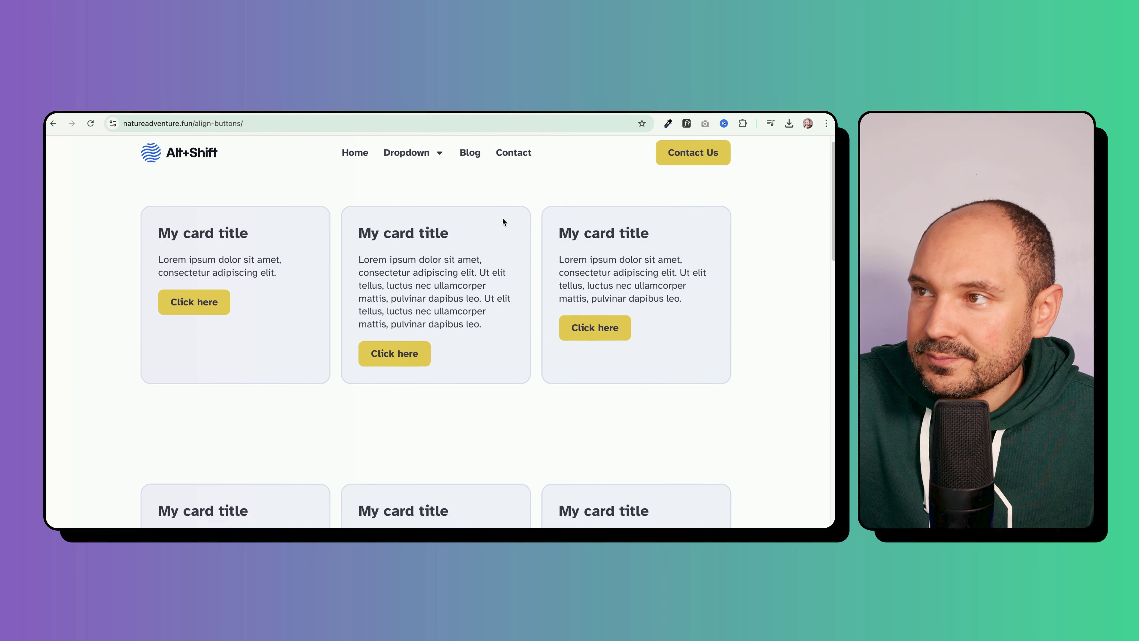
scroll(503, 218, "down", 3)
scroll(503, 218, "up", 3)
scroll(210, 208, "down", 3)
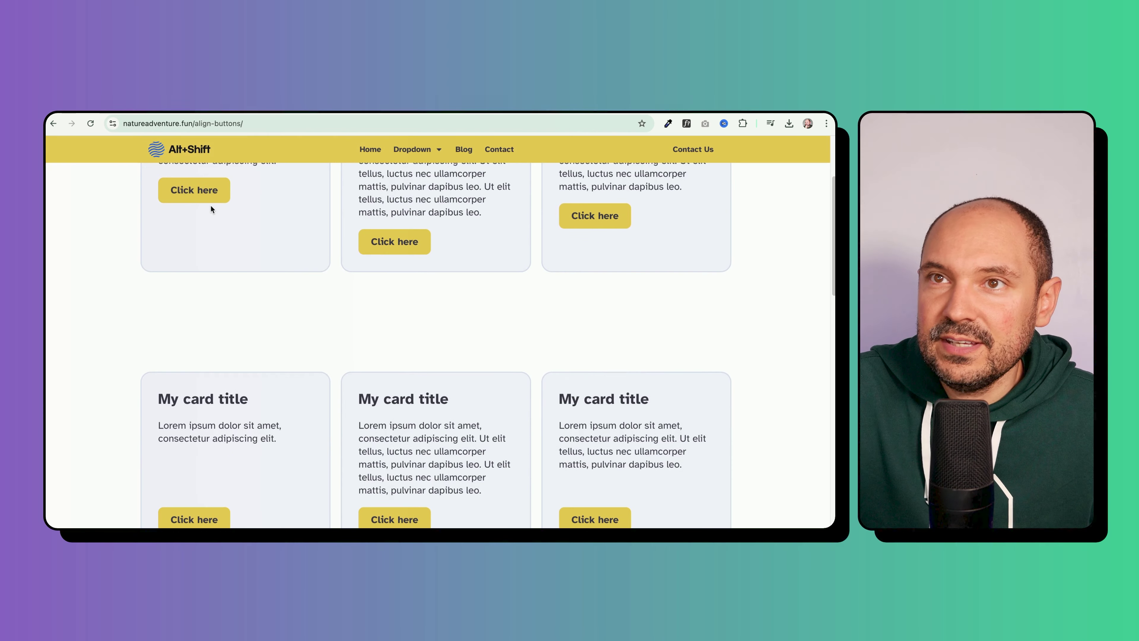
scroll(198, 207, "up", 3)
scroll(672, 197, "down", 3)
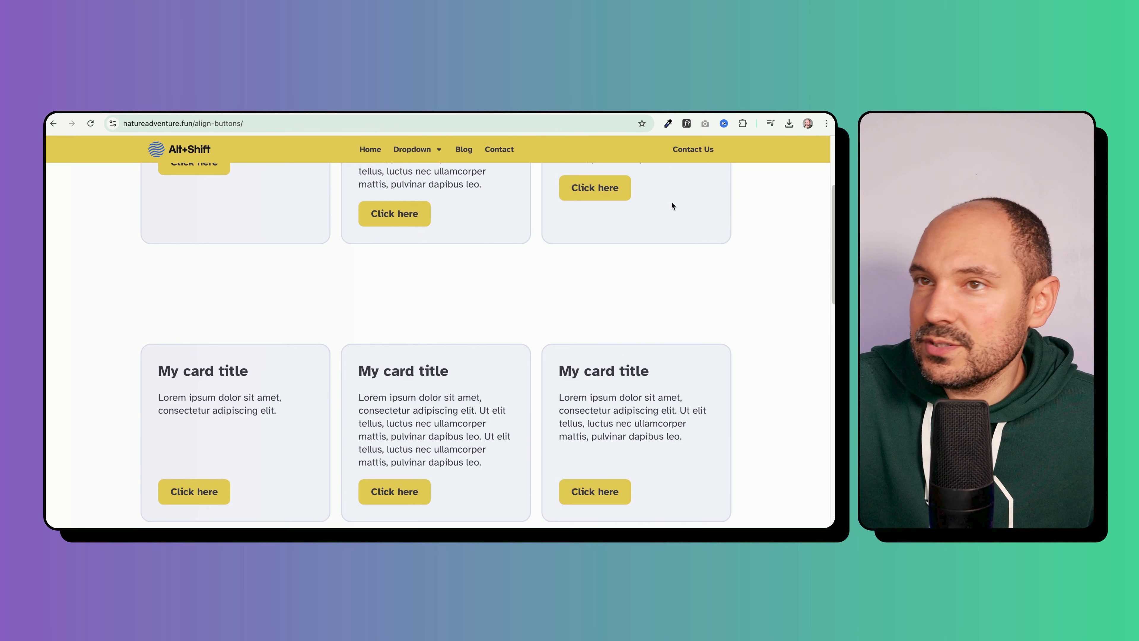
Reload the align-buttons page and recheck the logo and Contact Us button alignment while scrolling.
key("super+r")
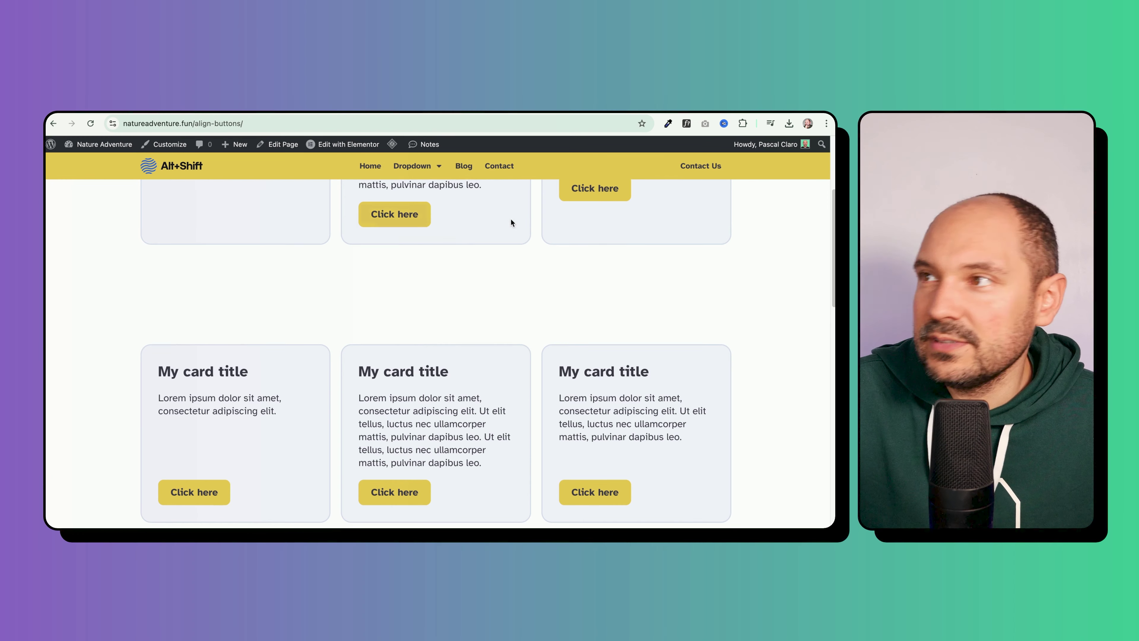
scroll(511, 220, "up", 2)
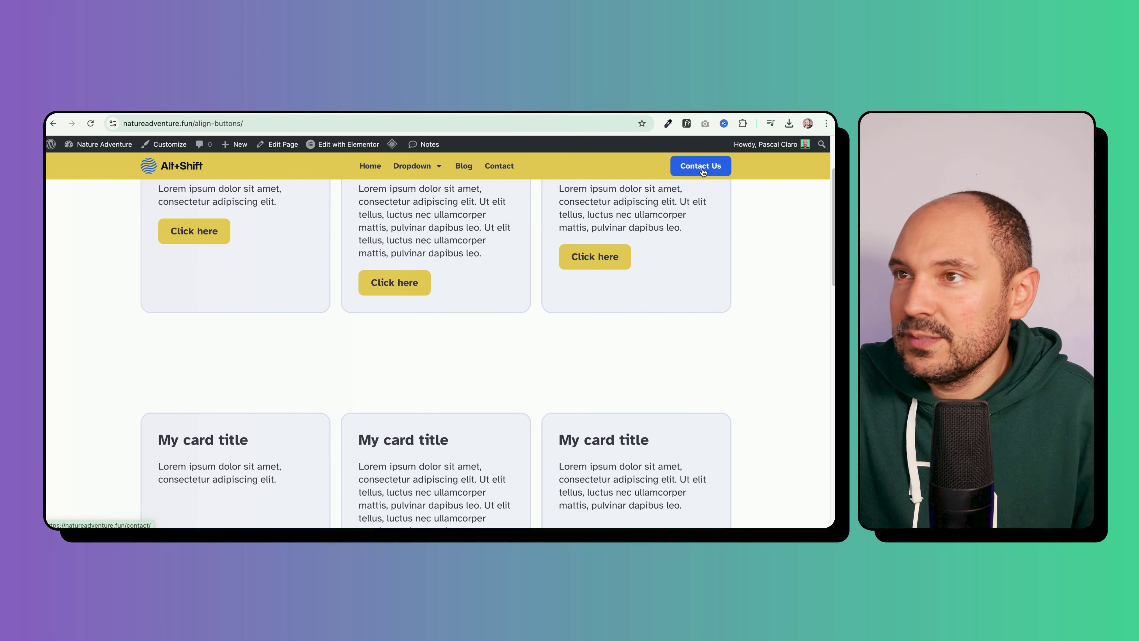
scroll(669, 252, "down", 3)
scroll(698, 174, "down", 3)
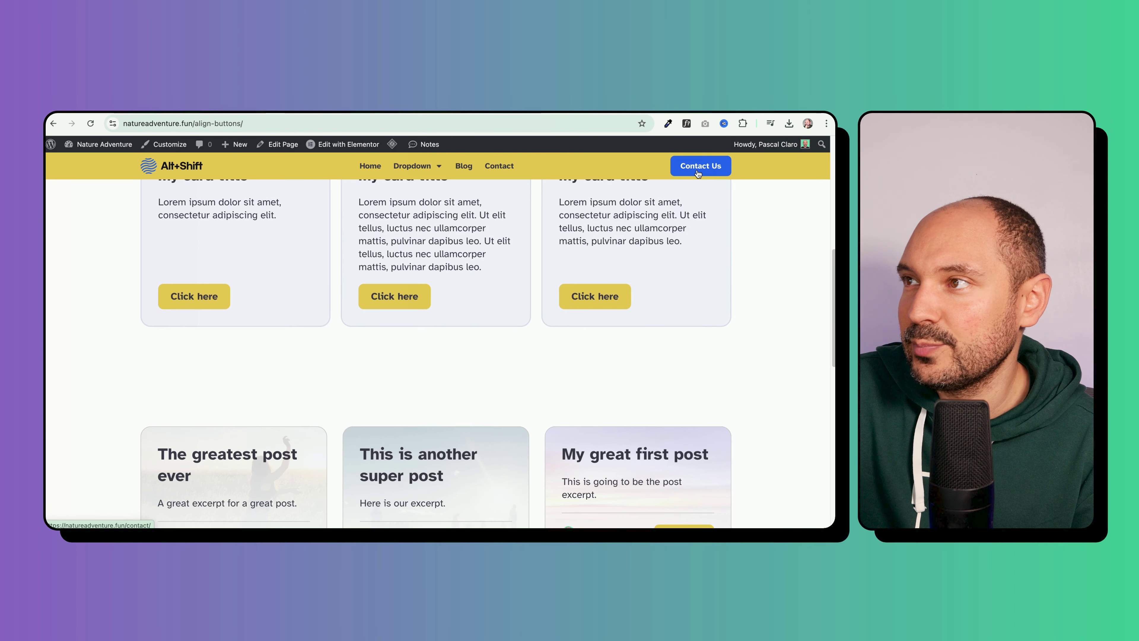
scroll(152, 199, "up", 5)
scroll(308, 258, "down", 2)
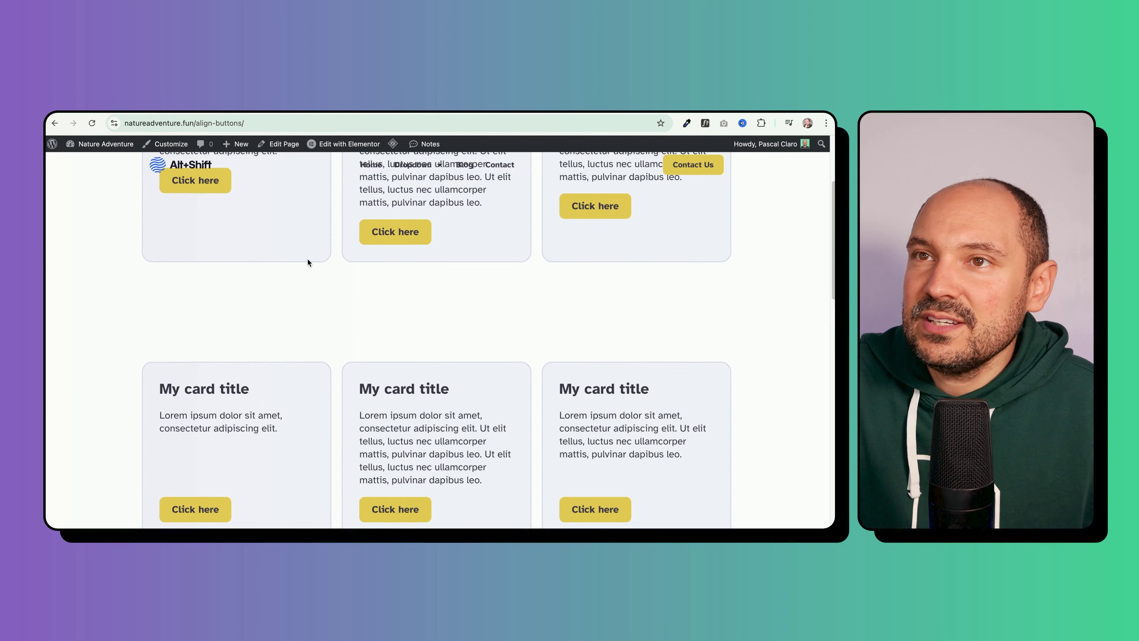
Check the shrinking header without a background against the cards while scrolling the align-buttons page.
scroll(307, 258, "up", 3)
scroll(307, 258, "down", 3)
scroll(307, 260, "up", 3)
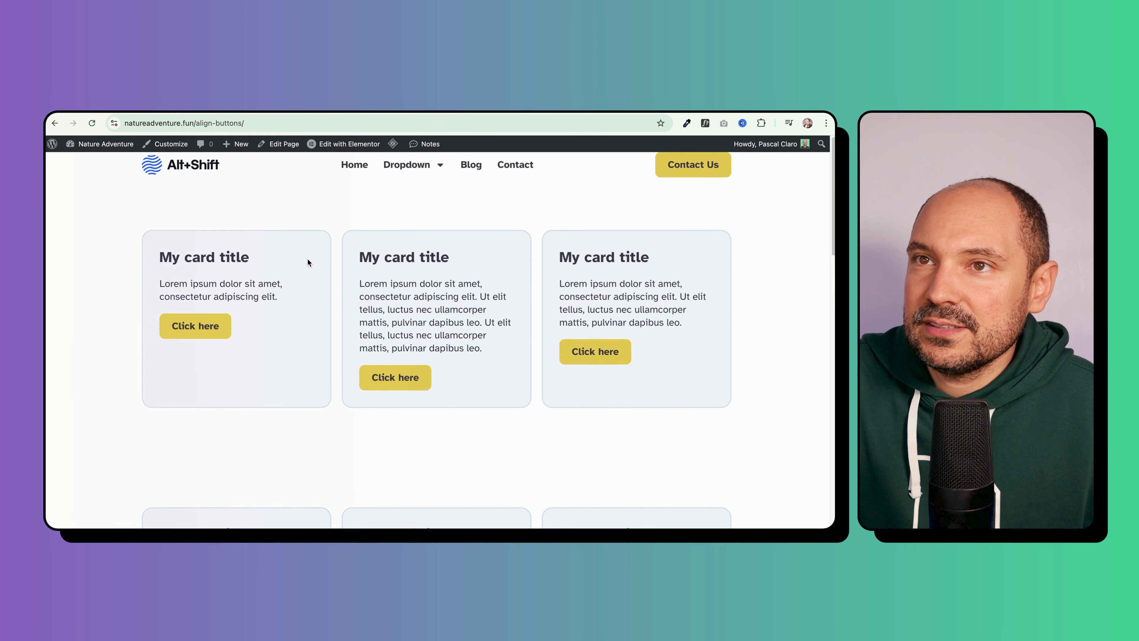
scroll(307, 262, "down", 3)
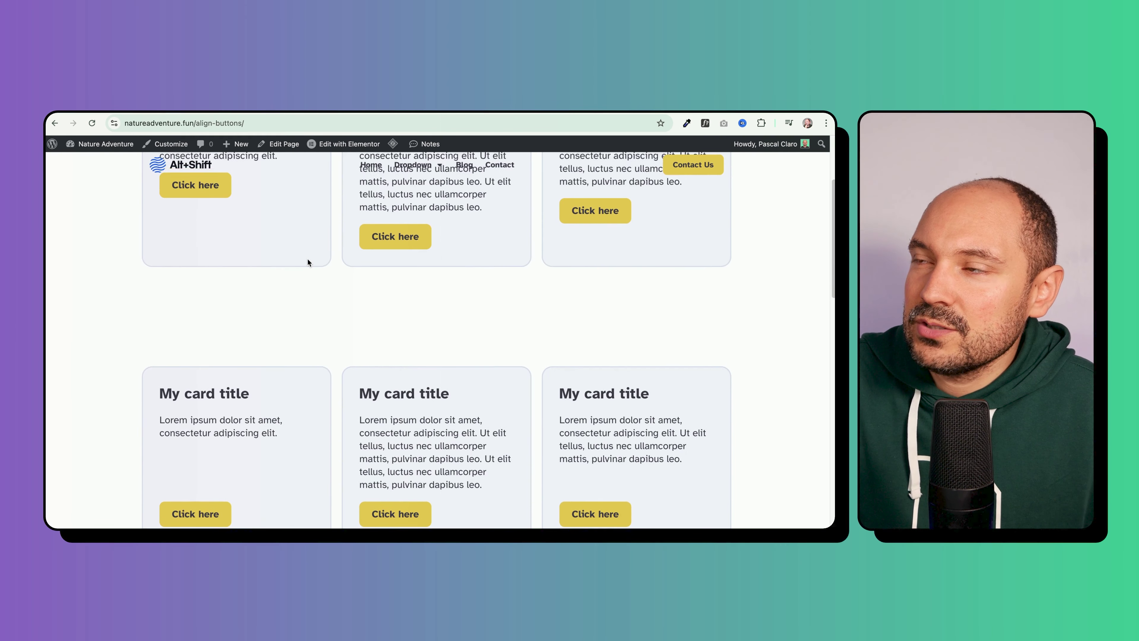
scroll(308, 261, "up", 3)
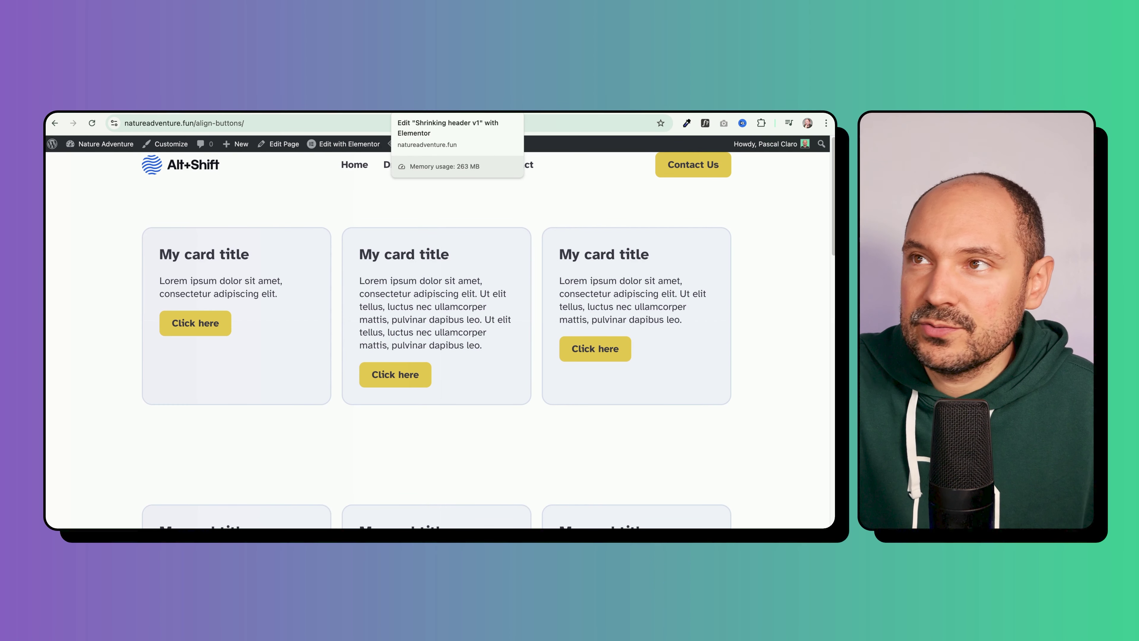
Return to the header template in the Elementor editor and give the Menu container the CSS class sticky-header.
left_click(430, 113)
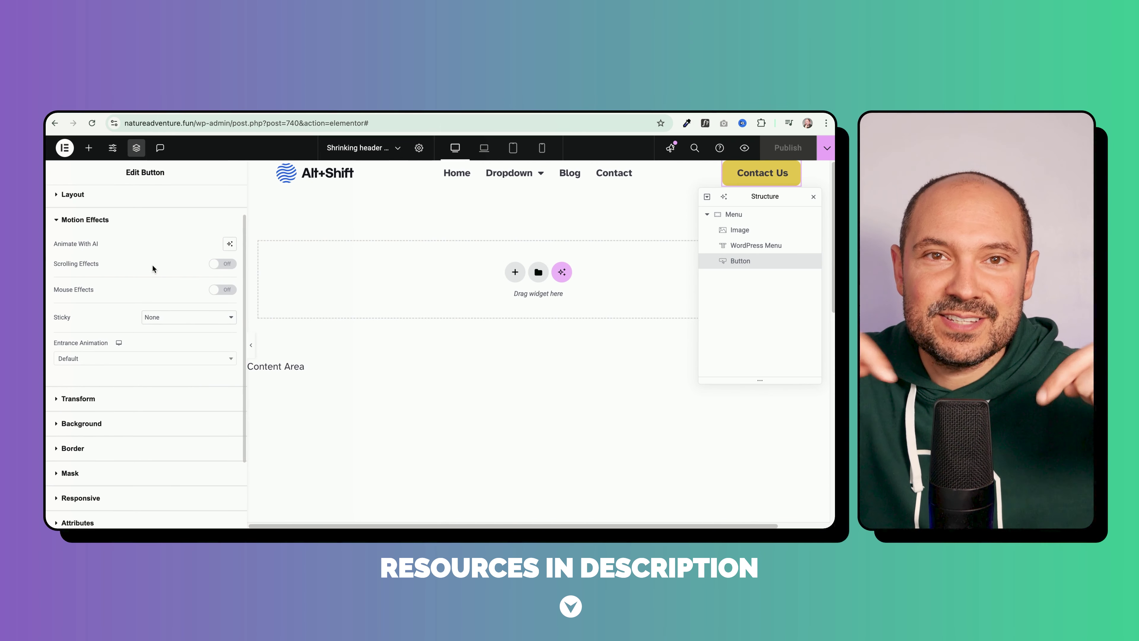
scroll(143, 270, "up", 1)
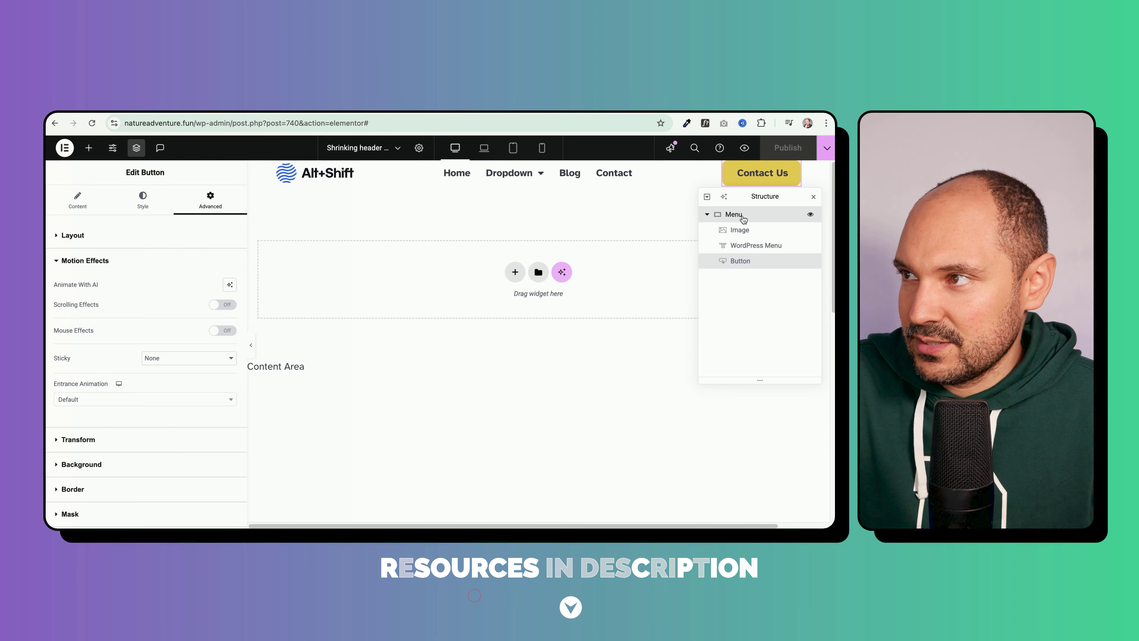
left_click(732, 216)
scroll(130, 251, "down", 5)
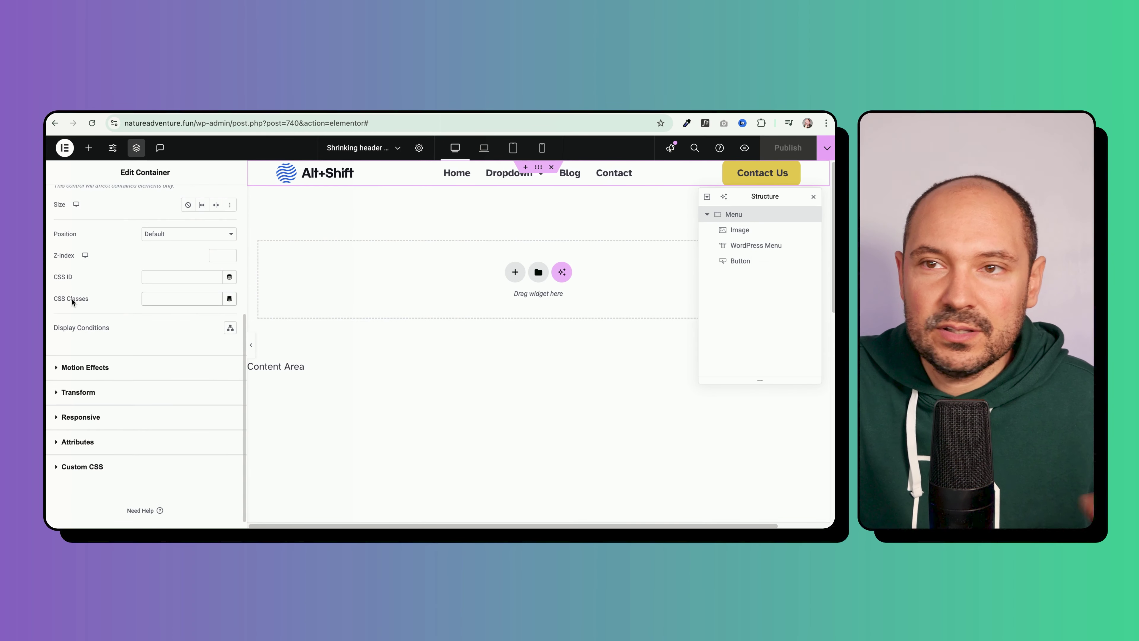
type("st")
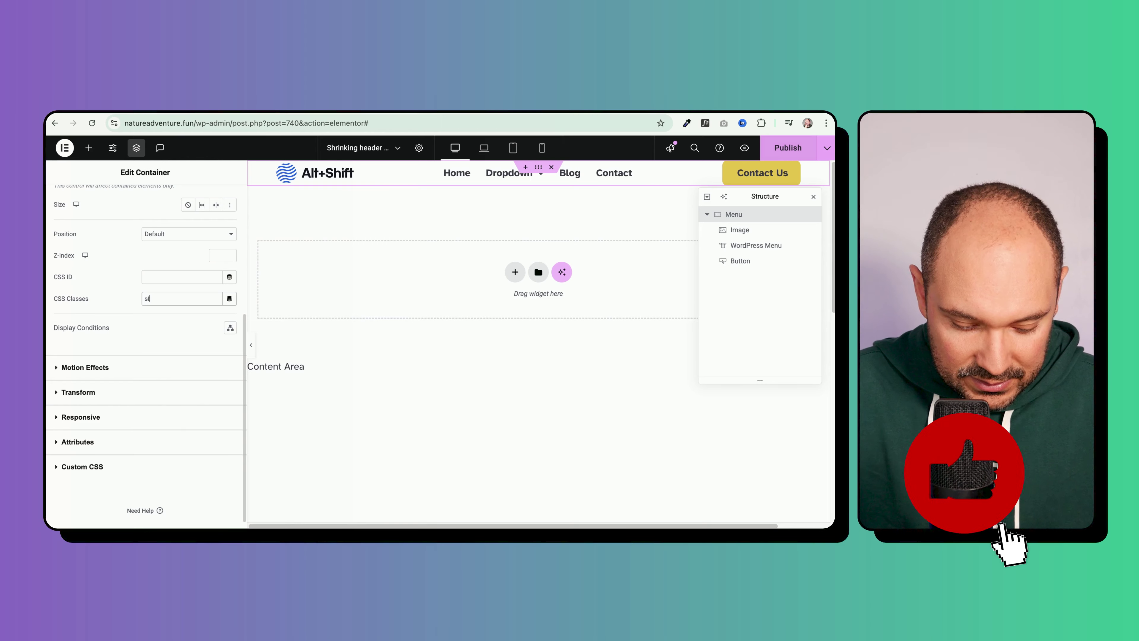
type("icky-hea")
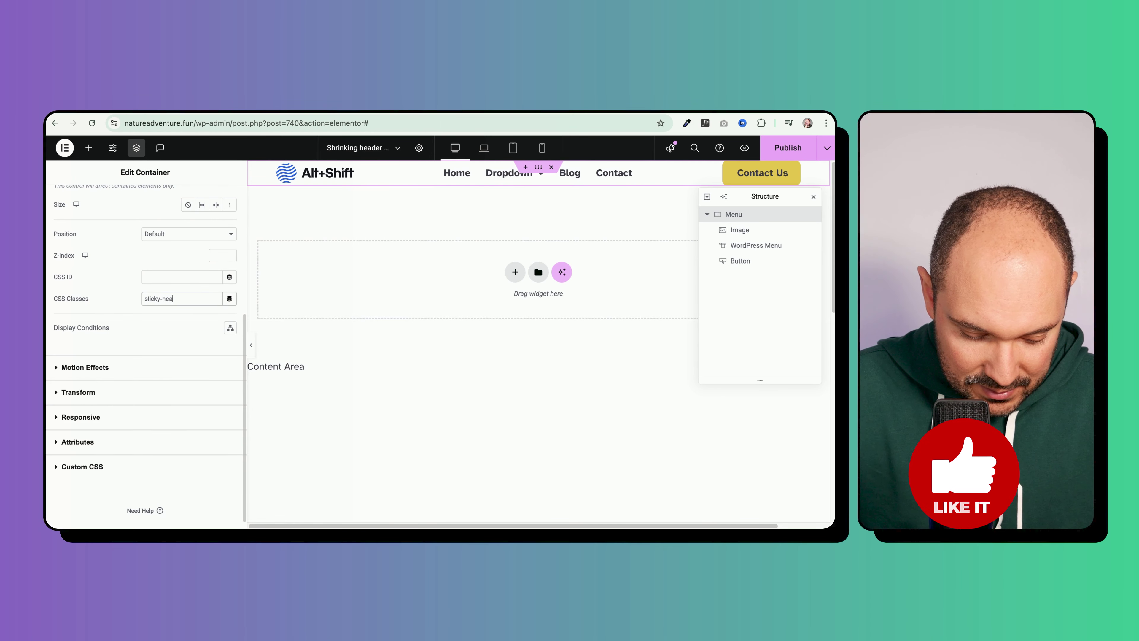
type("der")
left_click_drag(182, 299, 147, 298)
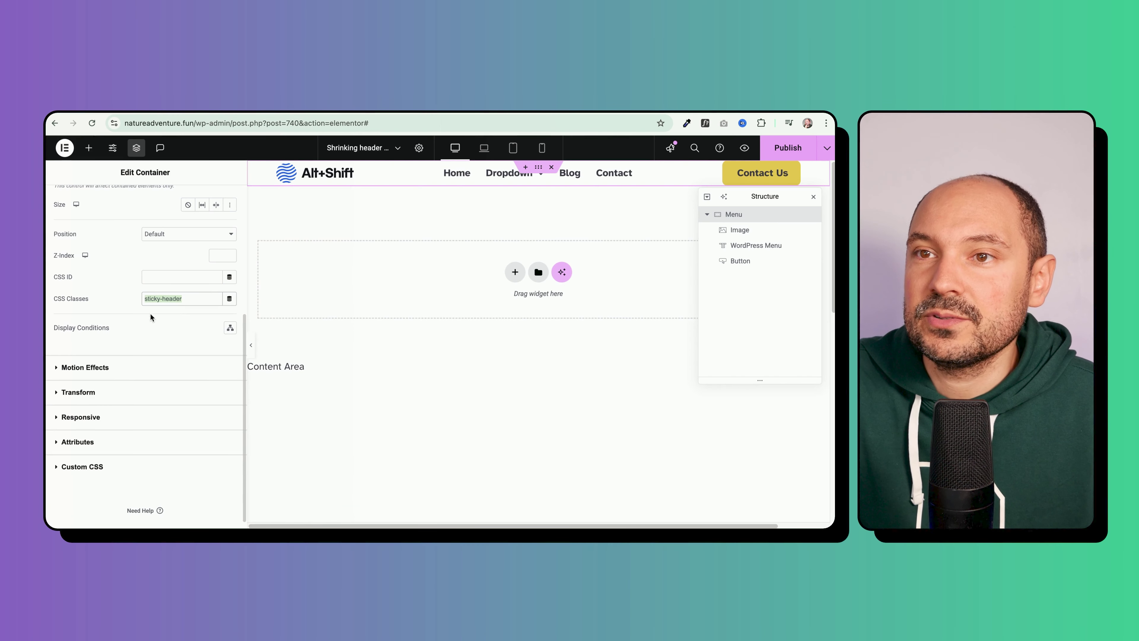
Begin a custom CSS rule on the Menu container with the selector .sticky-header.
scroll(178, 328, "down", 1)
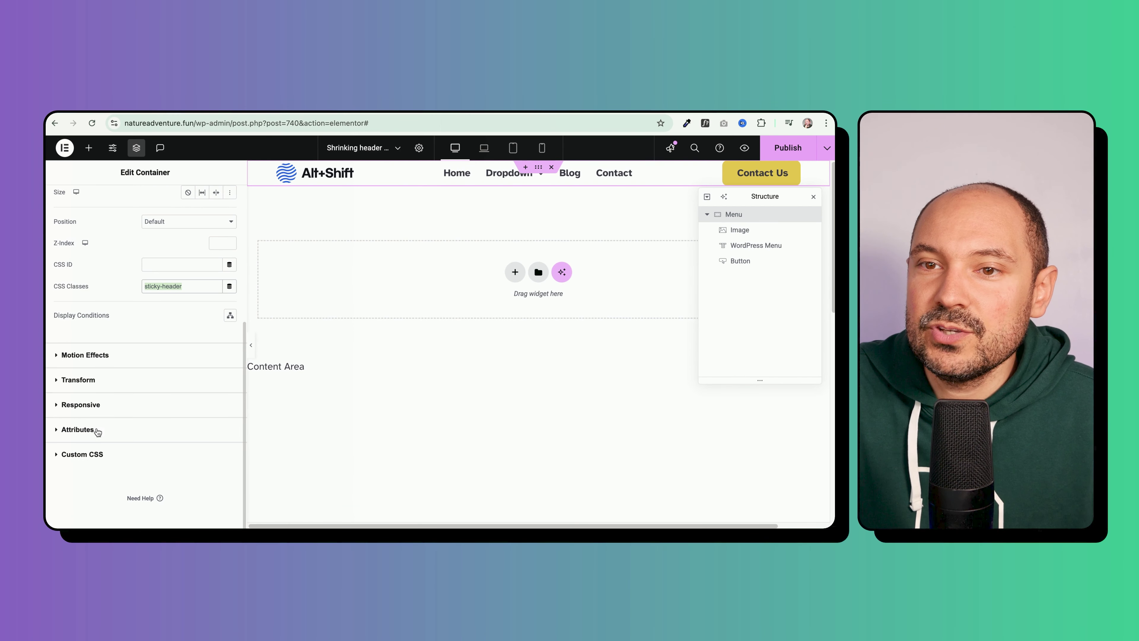
left_click(87, 455)
scroll(134, 321, "down", 2)
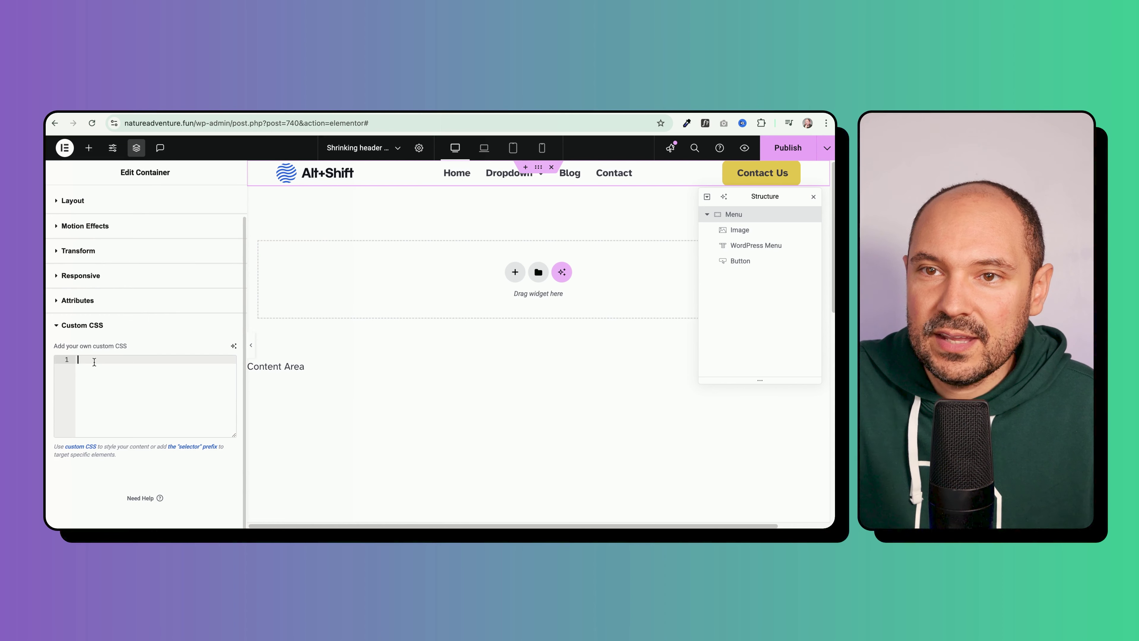
type(".sticky-header")
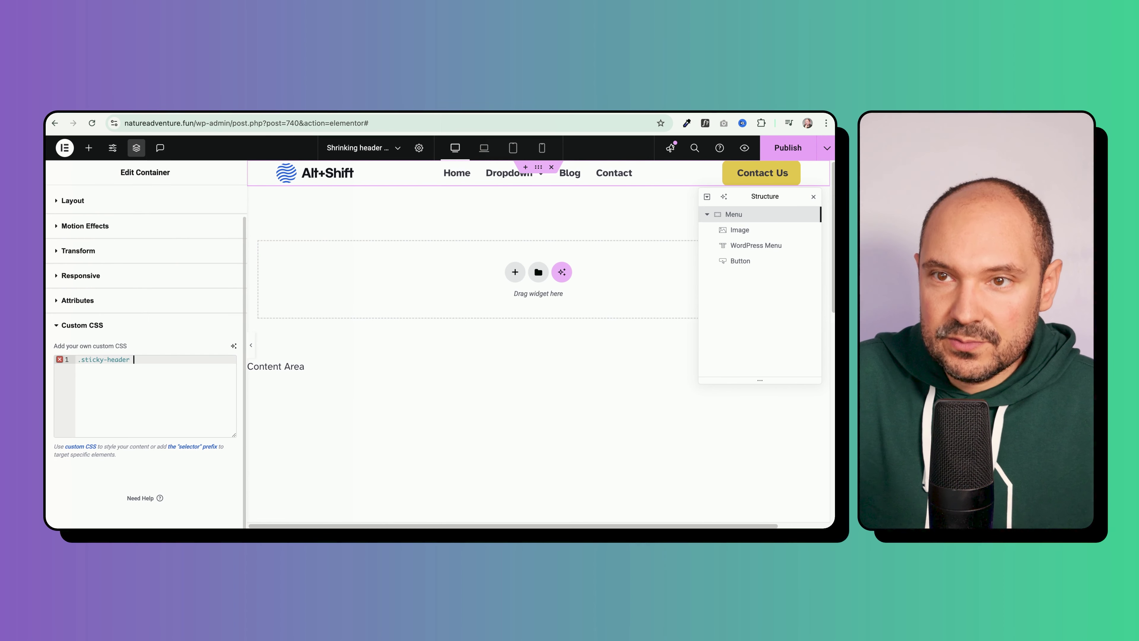
type(" {")
key("Return")
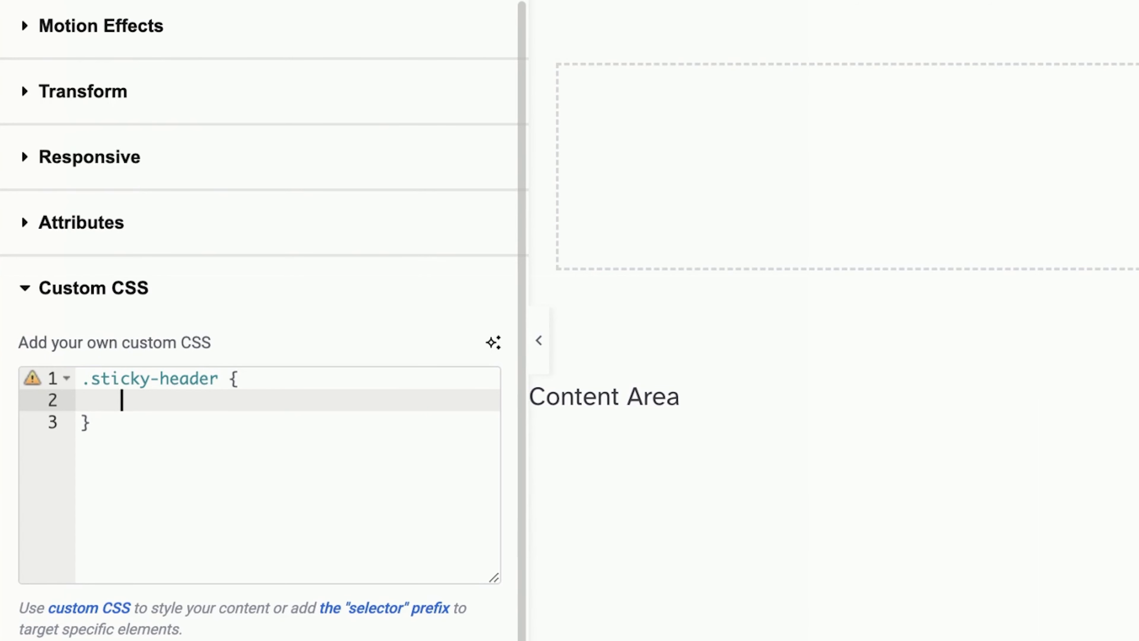
Add a padding-top declaration of 0.5rem to the .sticky-header rule.
type("padding:;")
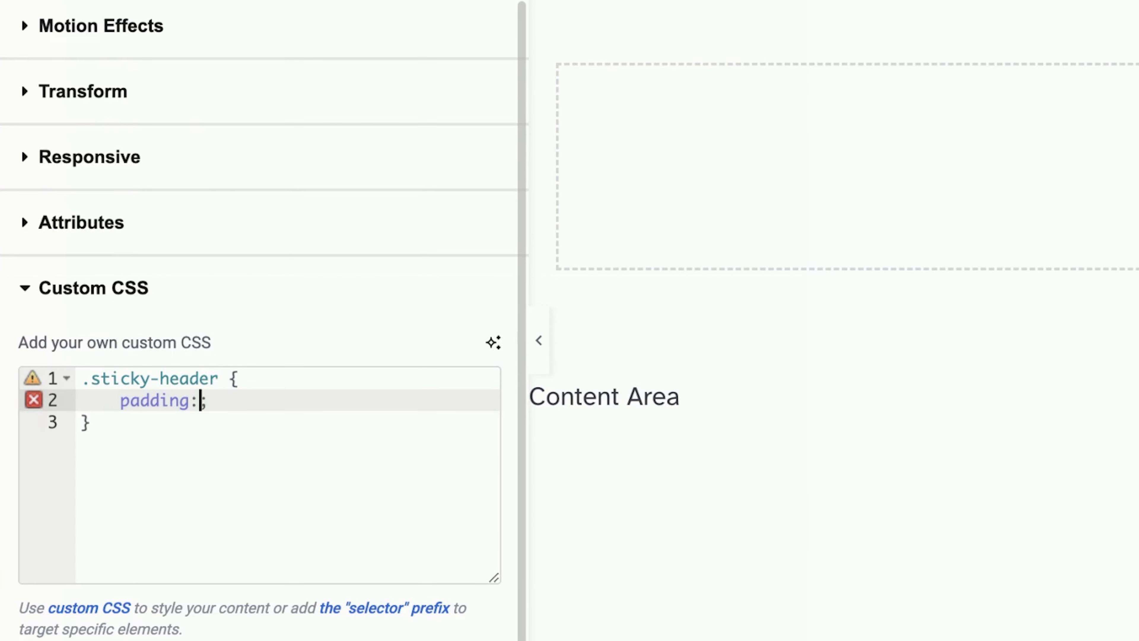
key("BackSpace")
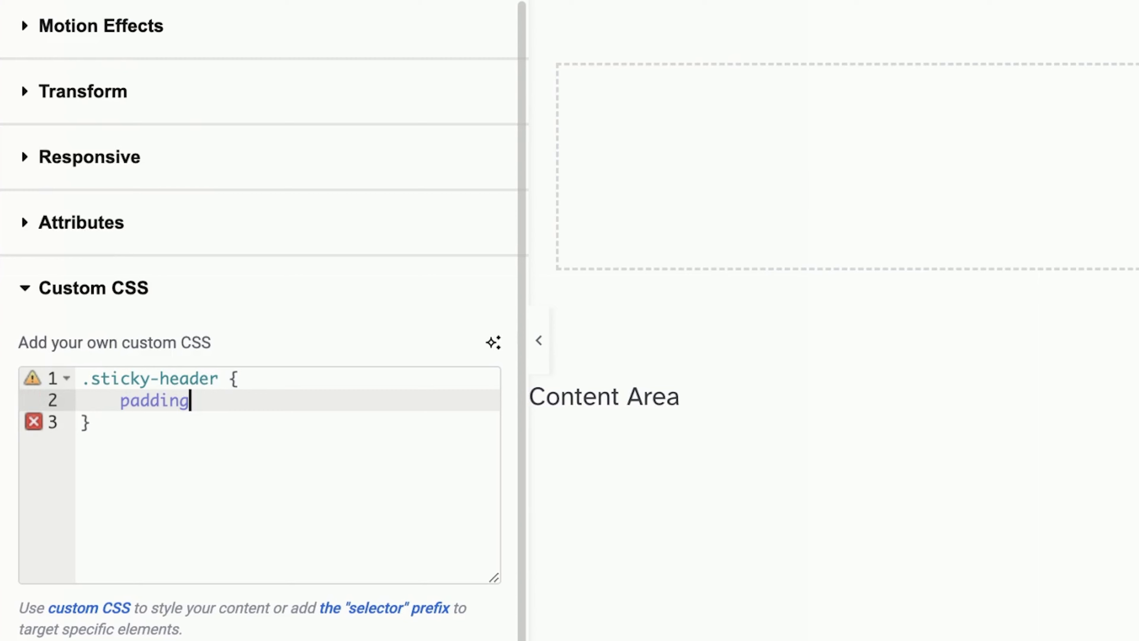
type("-top")
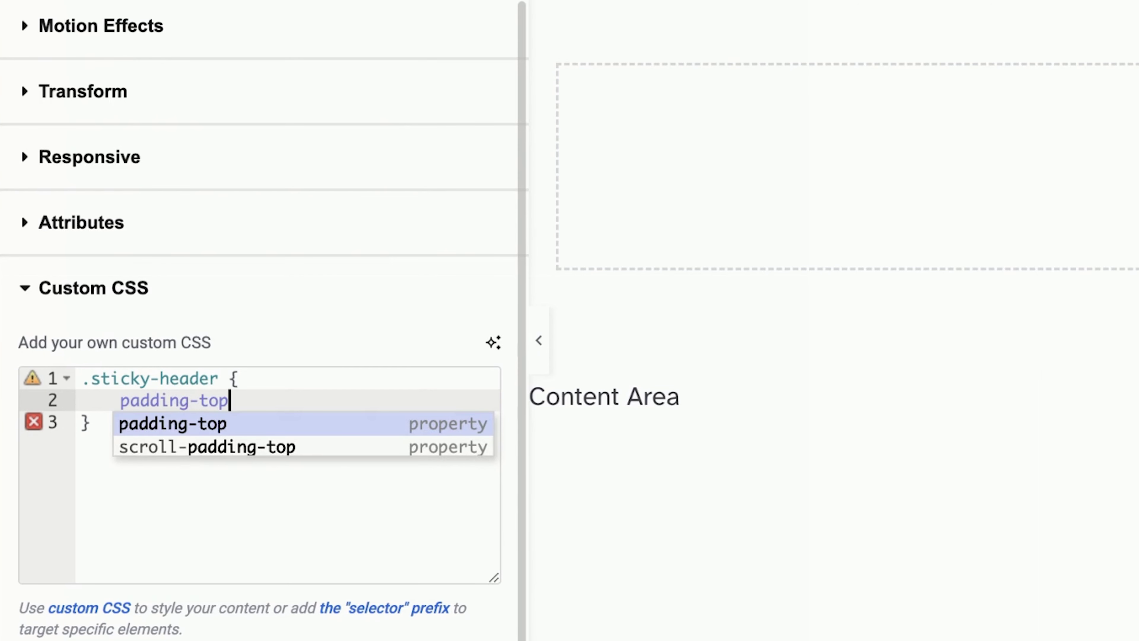
type(": 10px;")
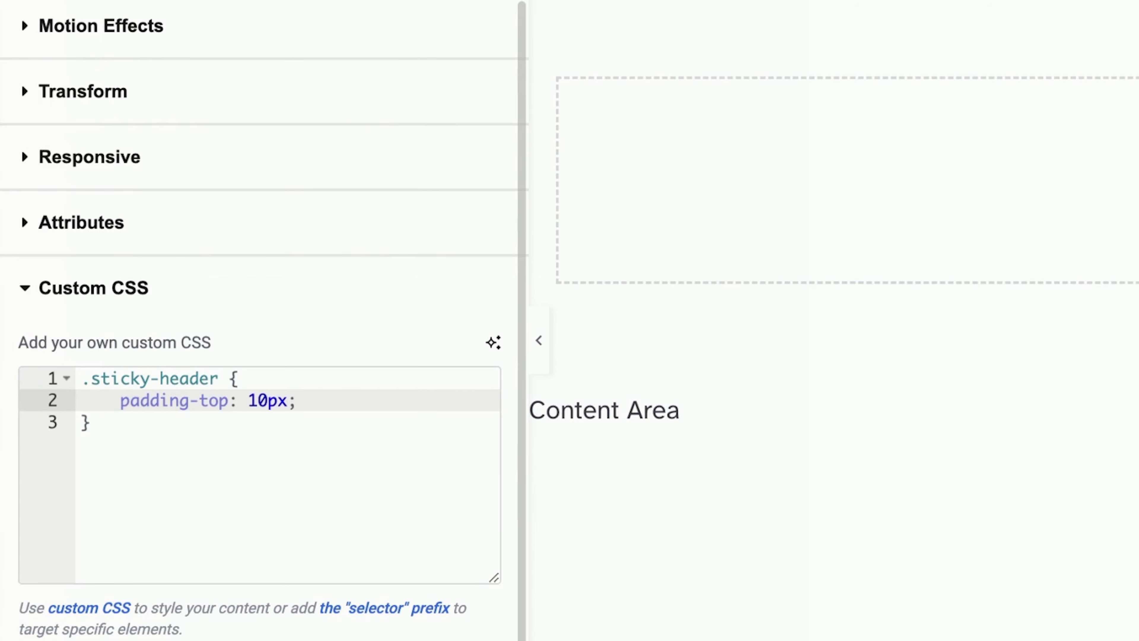
key("Left")
key("shift+Left")
type("0.3")
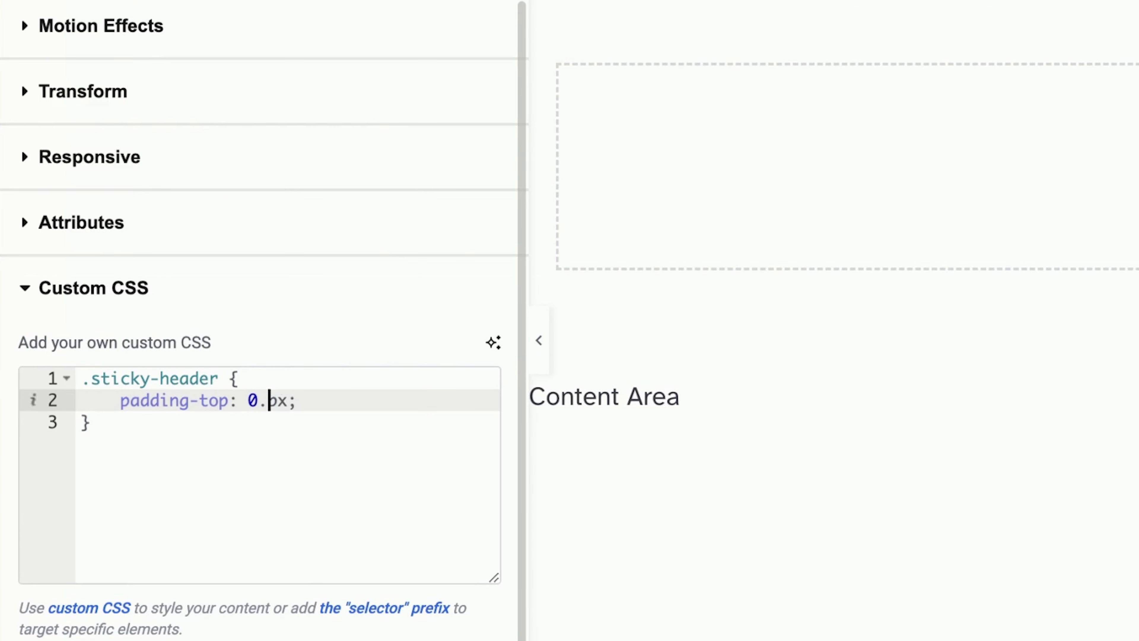
key("shift+Left")
key("shift+Left")
type("rem")
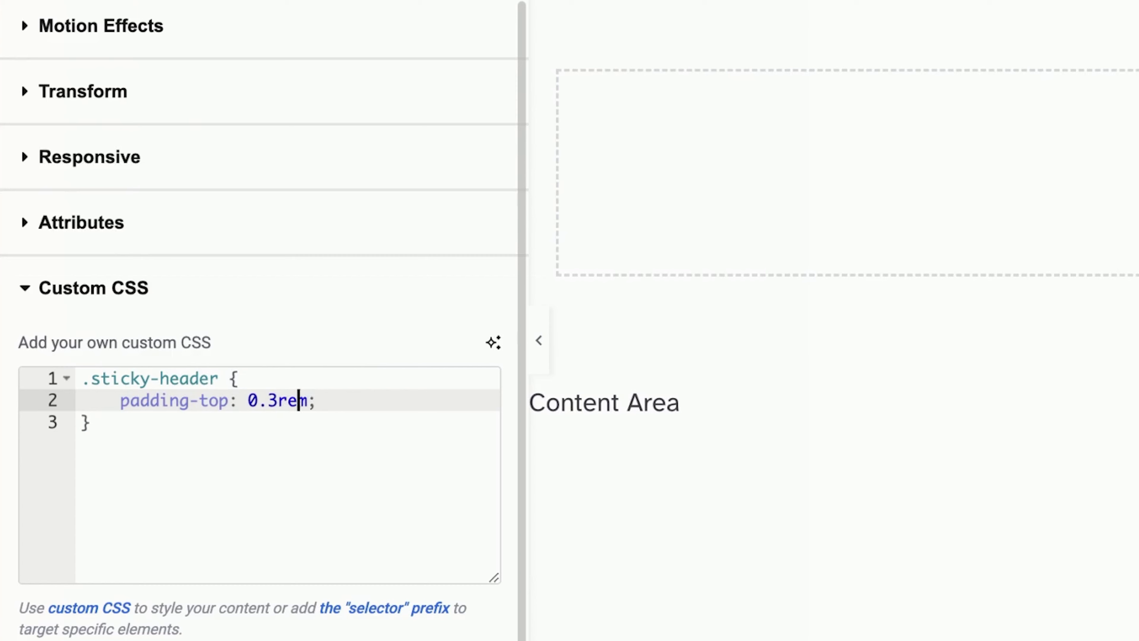
key("BackSpace")
type("5")
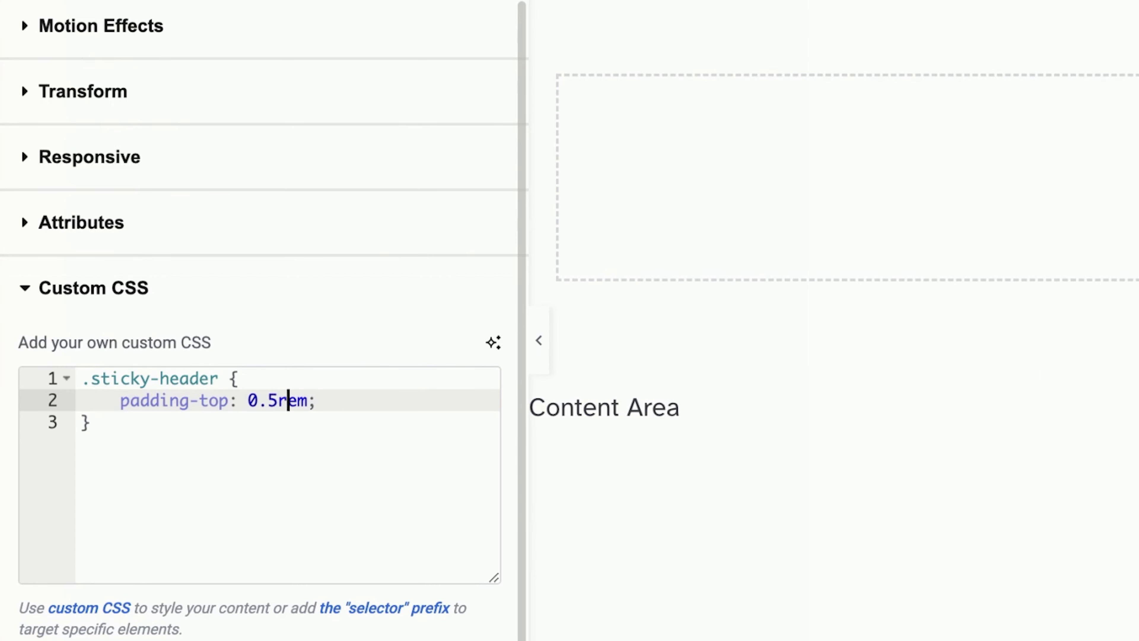
Add a padding-bottom declaration of 0.5rem beneath padding-top in the .sticky-header rule.
key("Return")
type("padding")
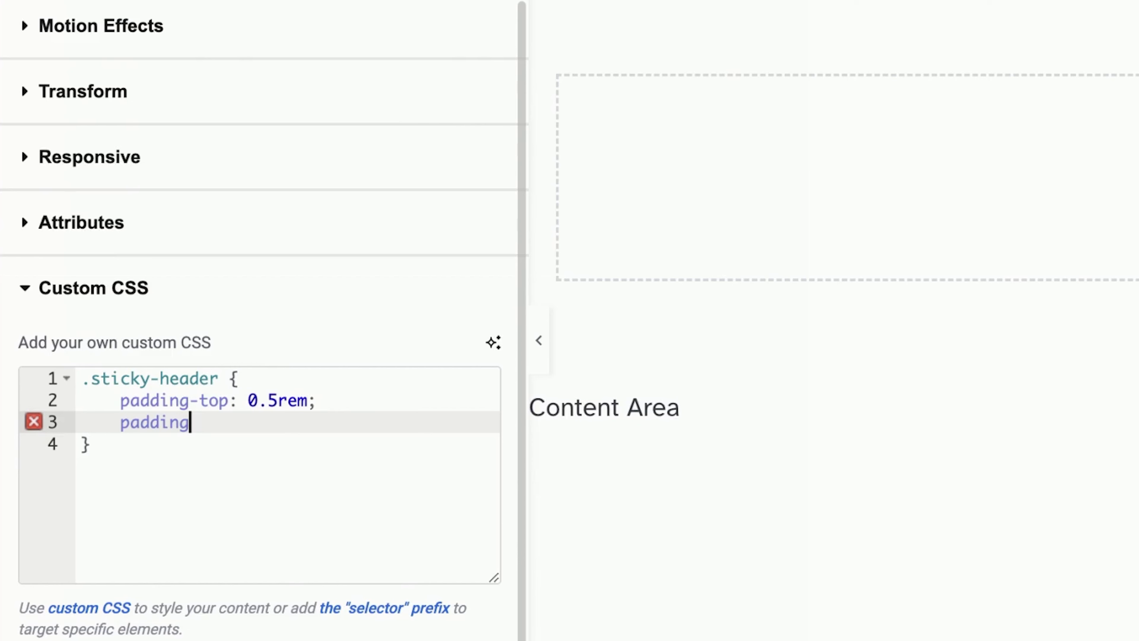
type(":-bottom: 0")
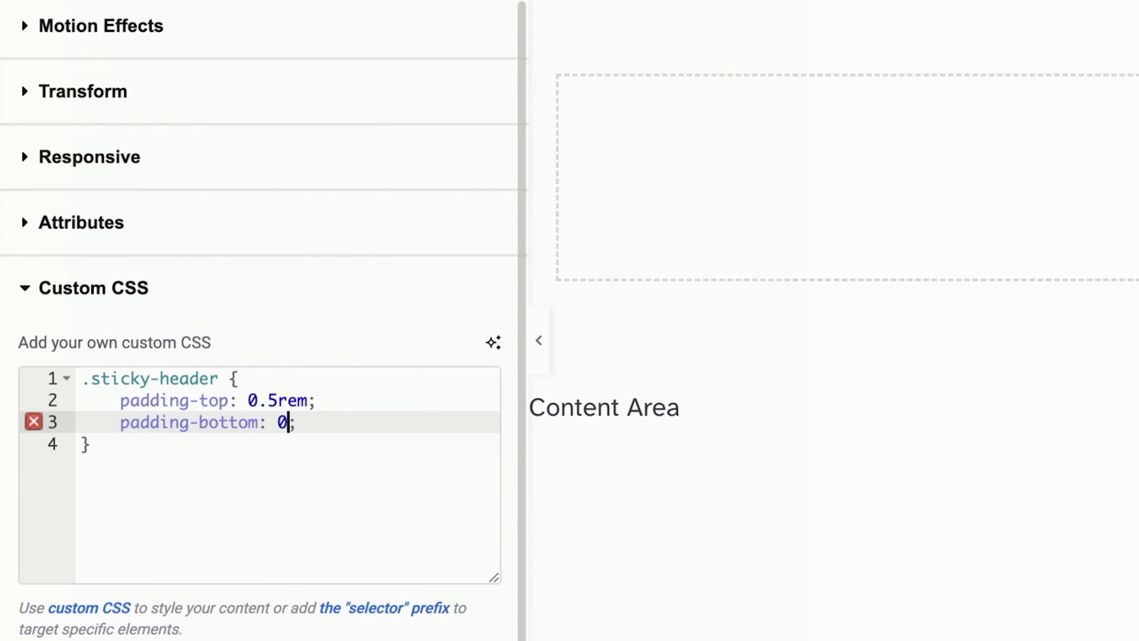
type(".5rem")
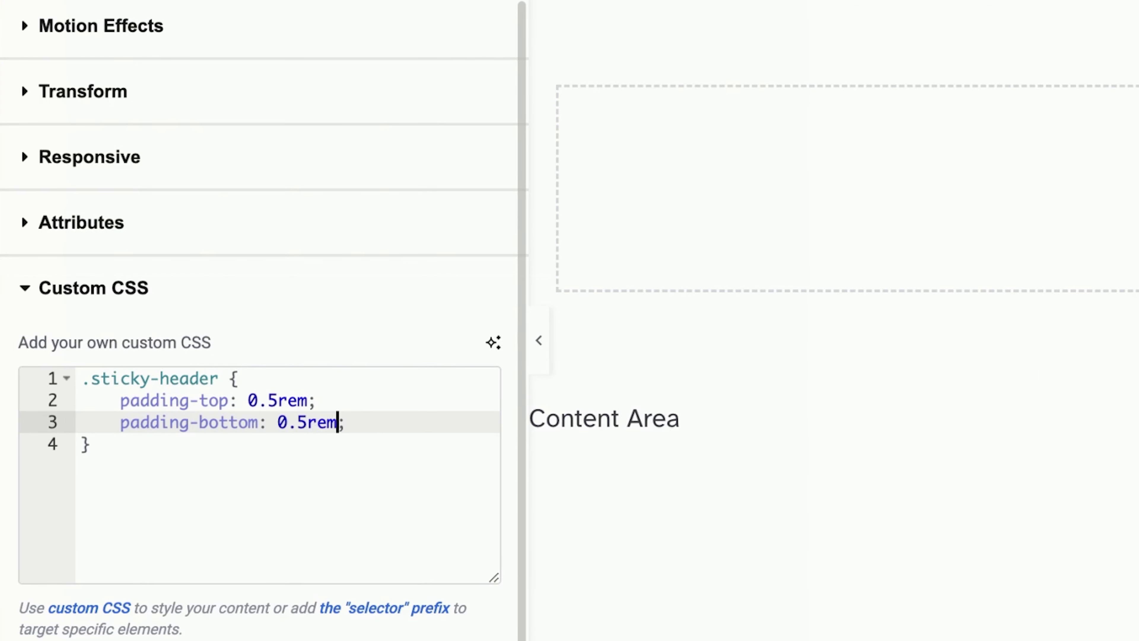
Add the declaration transition: all 0.3s!important; as the last line of the .sticky-header rule.
key("Return")
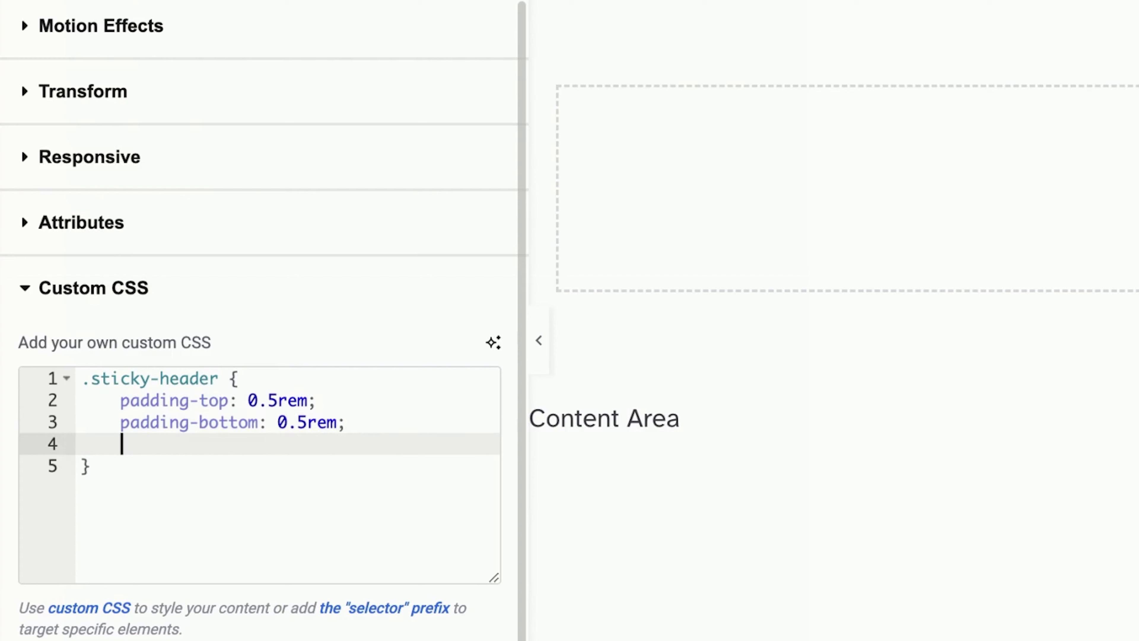
type("transition")
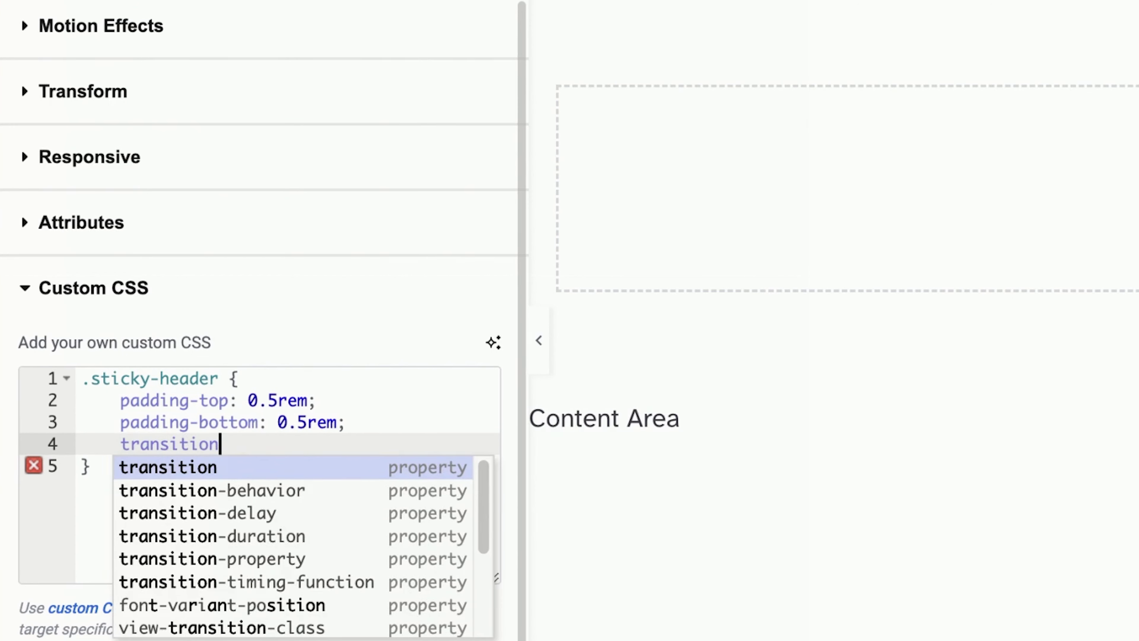
key("Return")
type("all 0")
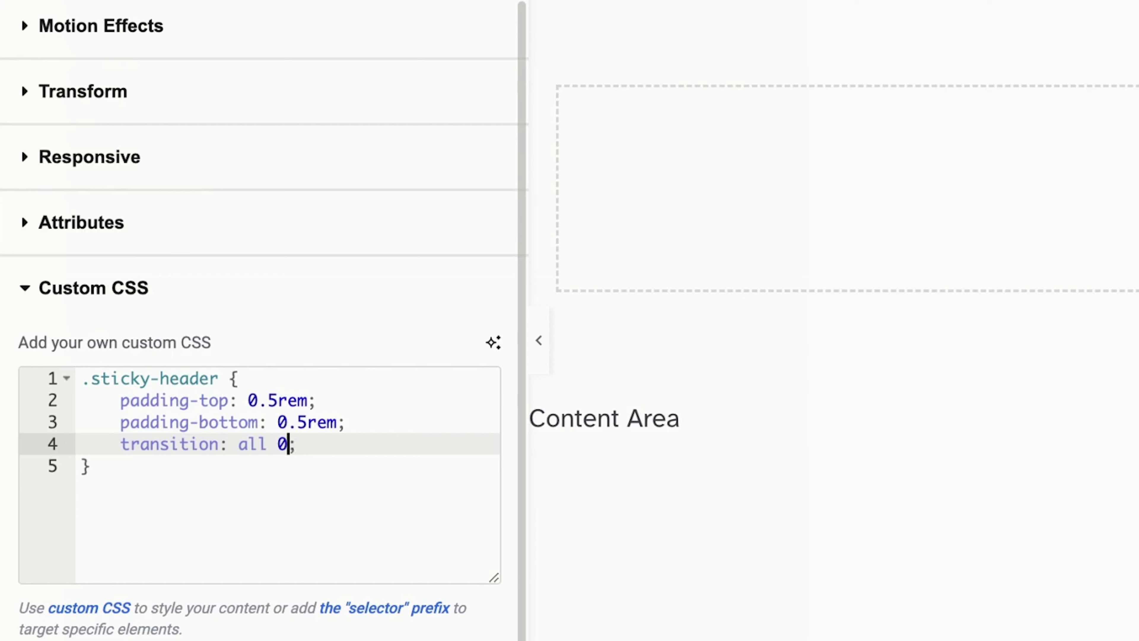
type("3")
type(".")
type("!importan")
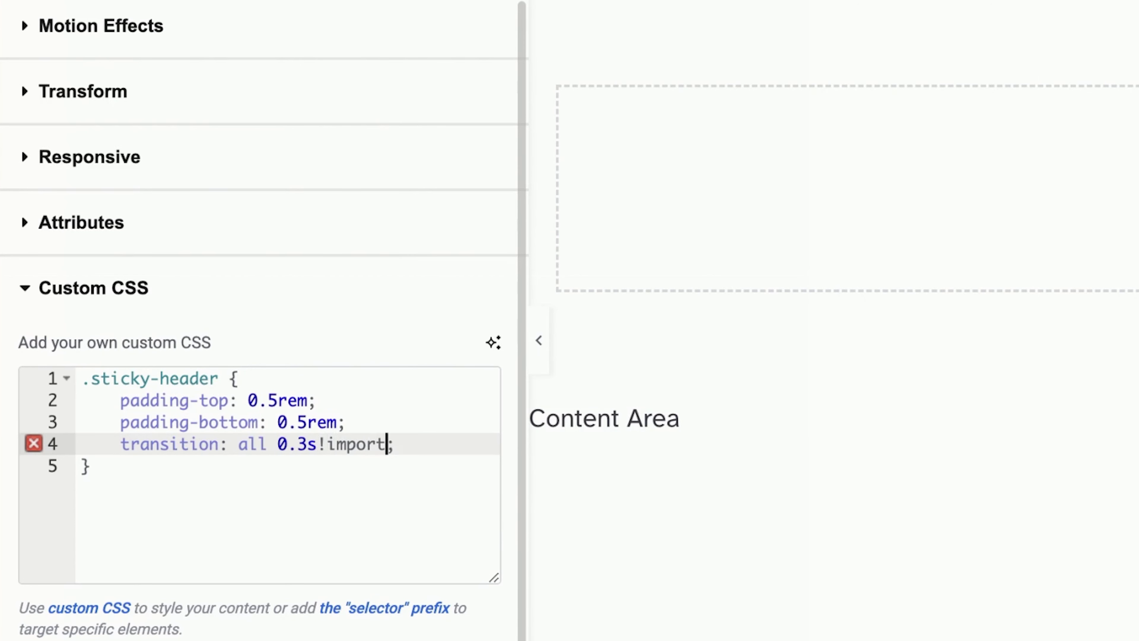
type("t")
key("End")
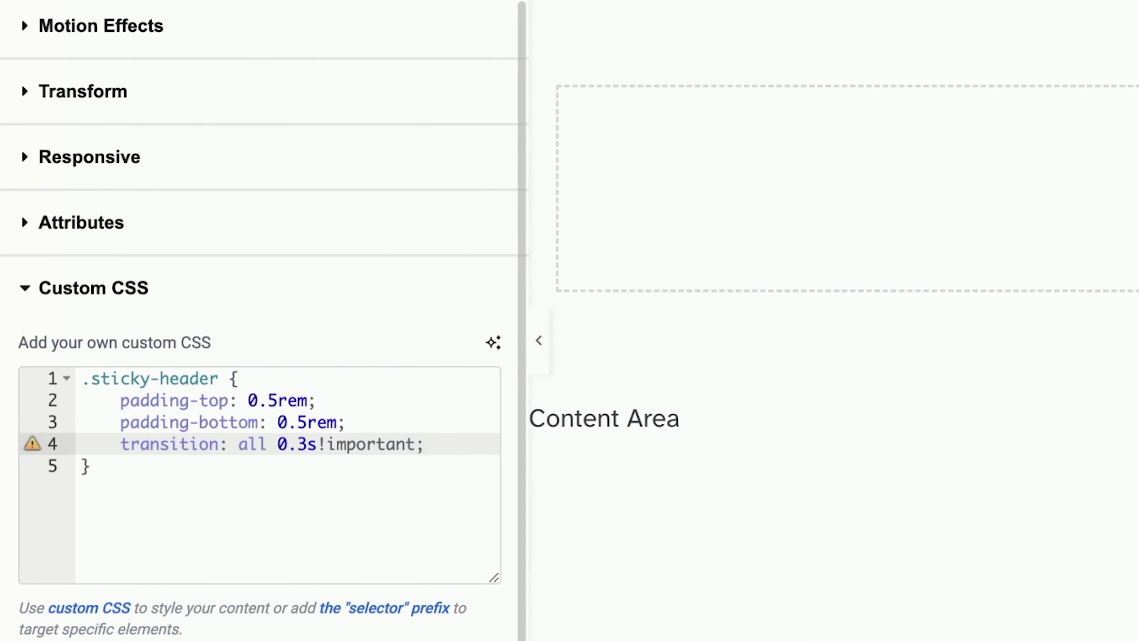
Start a second CSS rule below the first, reusing the .sticky-header selector after a blank line.
key("Down")
key("Return")
key("Return")
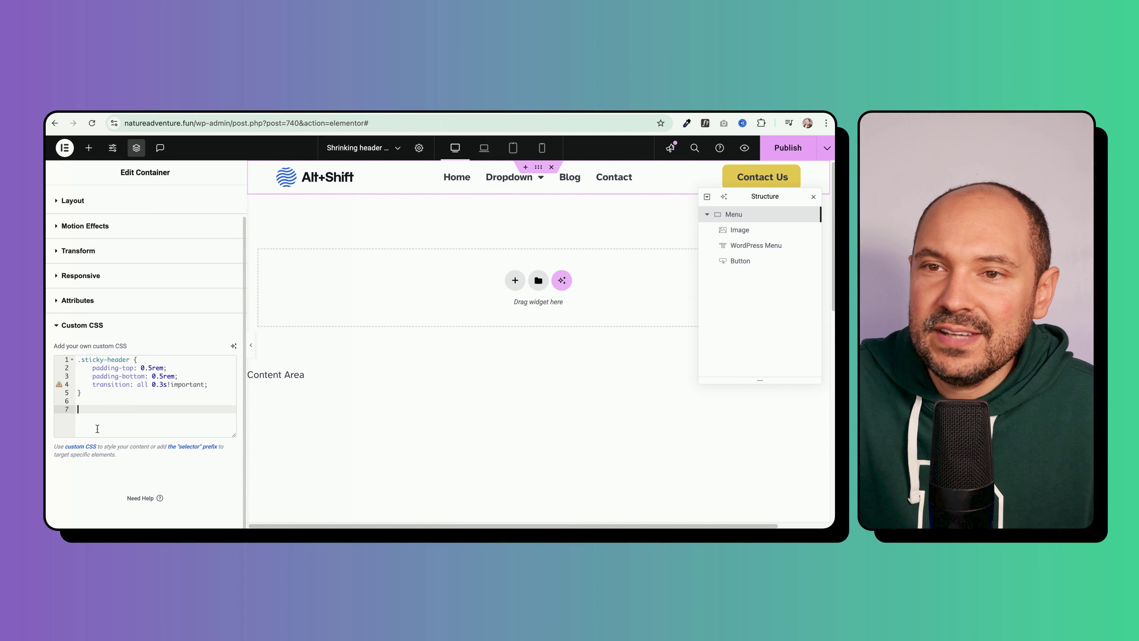
left_click(129, 358)
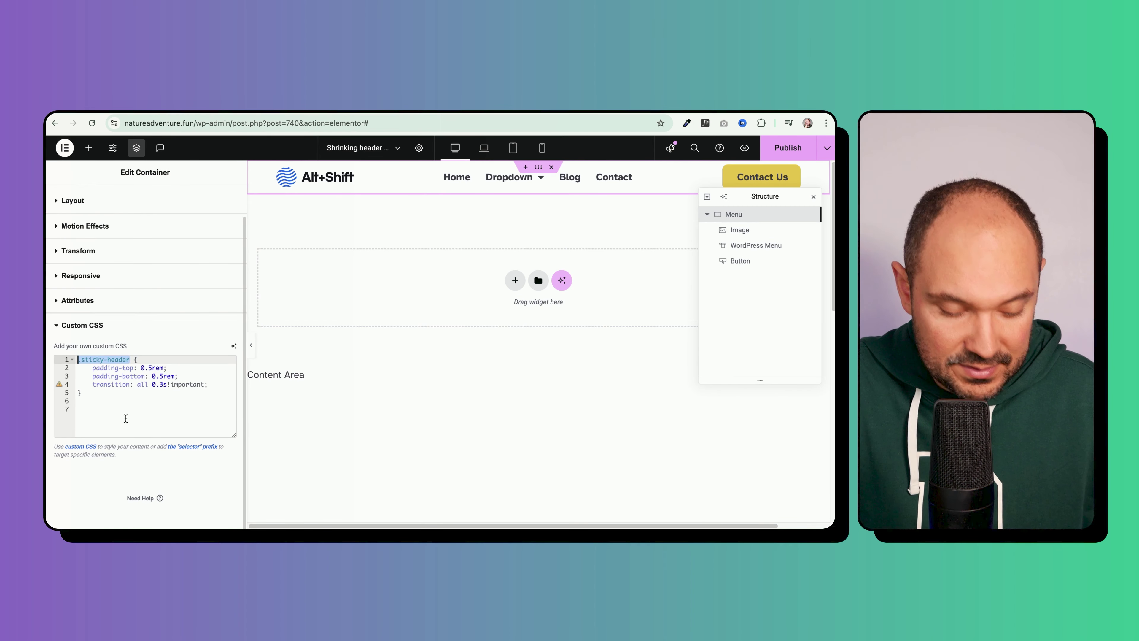
left_click(101, 408)
type(".sticky-header")
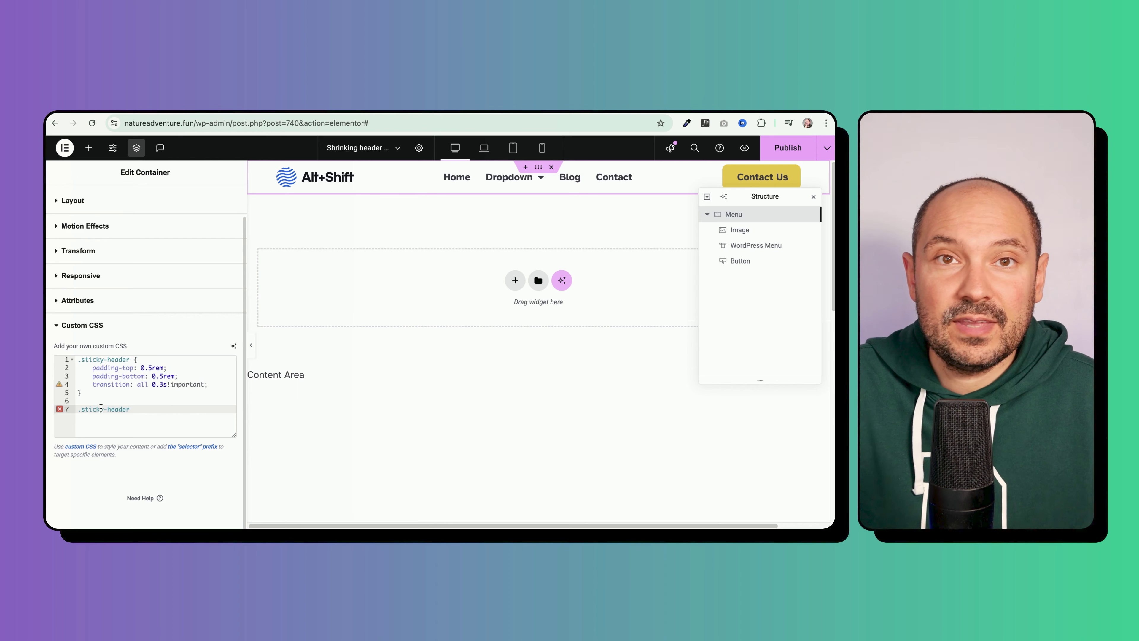